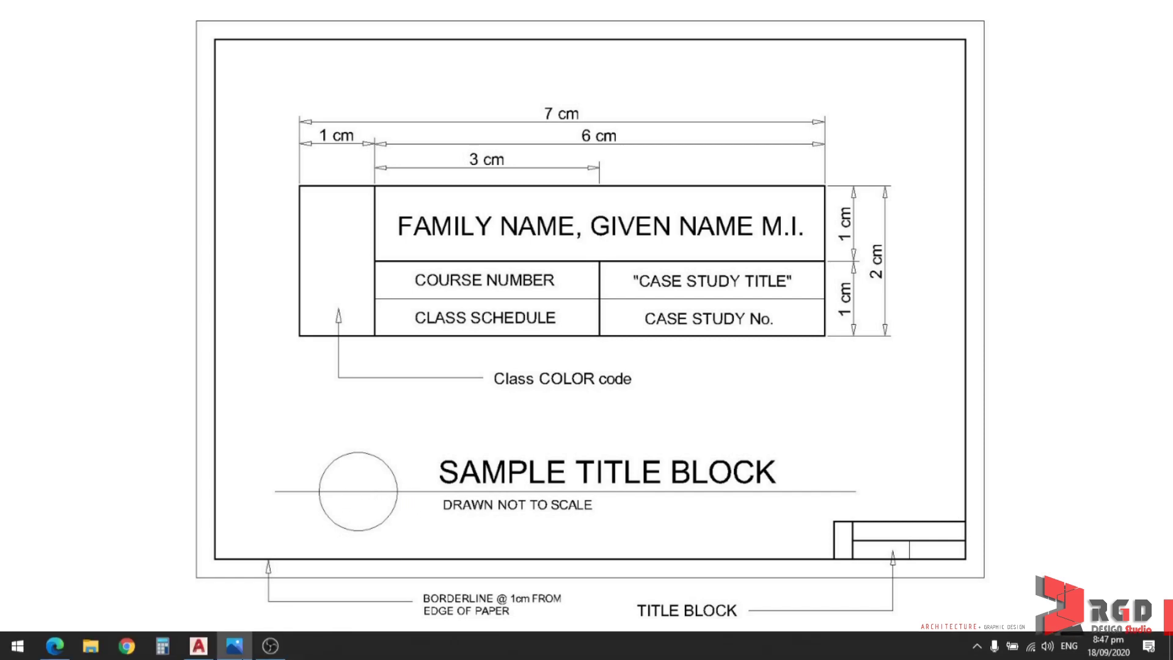
- Switch from the reference image back to the AutoCAD 2017 Start page
left_click(199, 645)
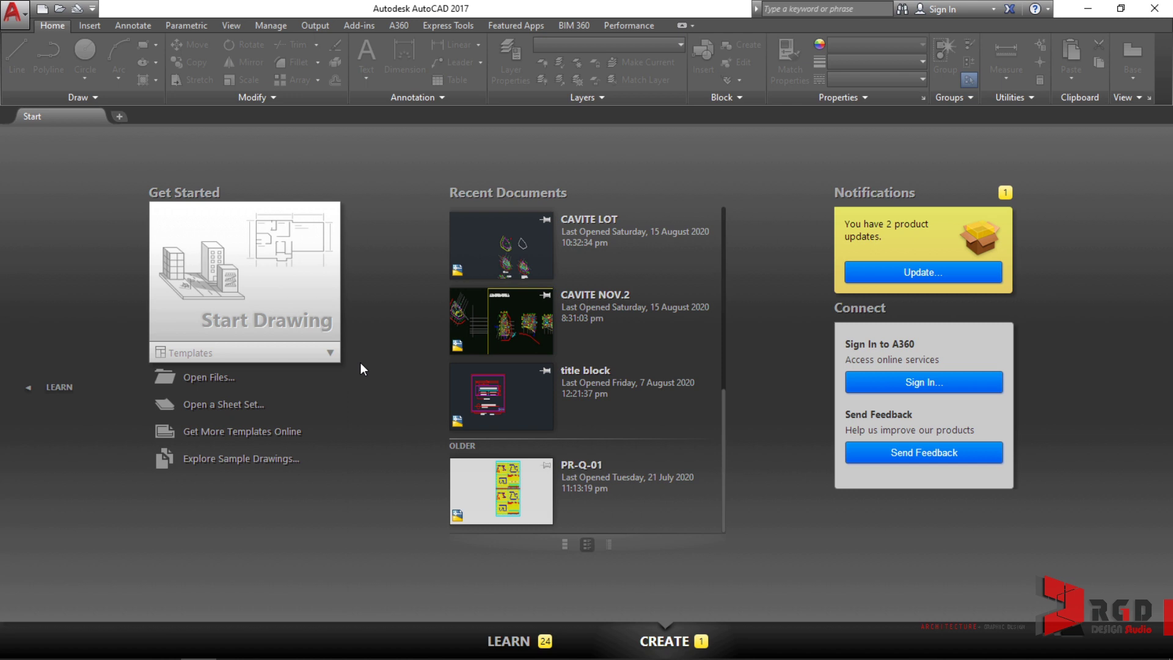
- Start a new drawing from the acadiso.dwt metric template
left_click(299, 360)
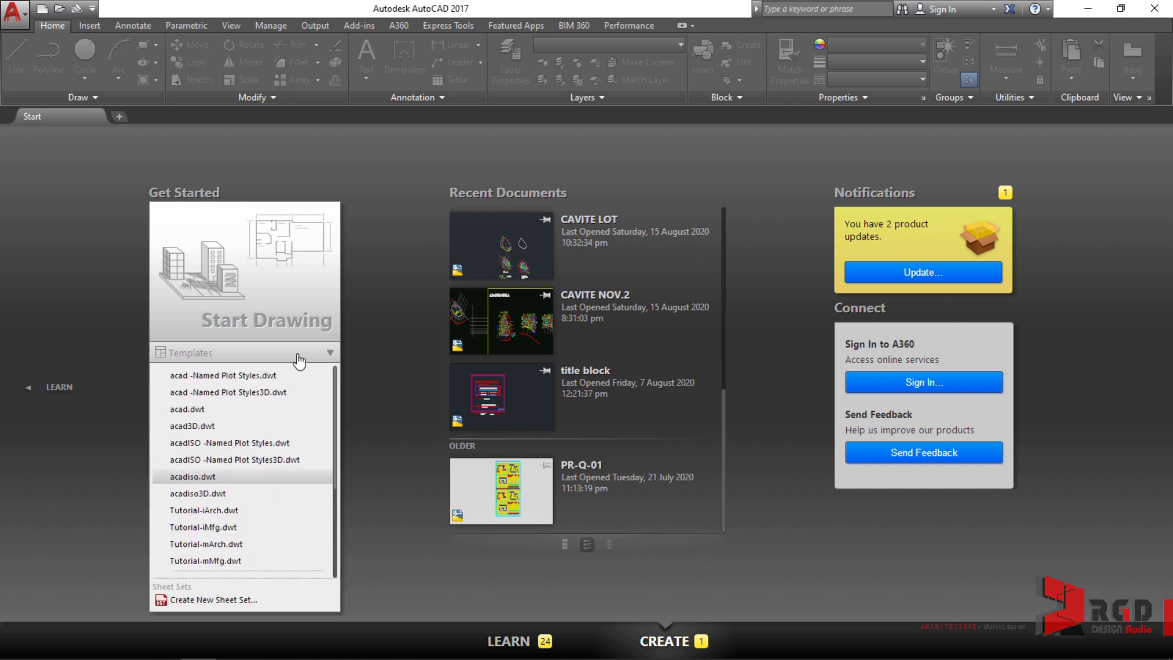
left_click(208, 481)
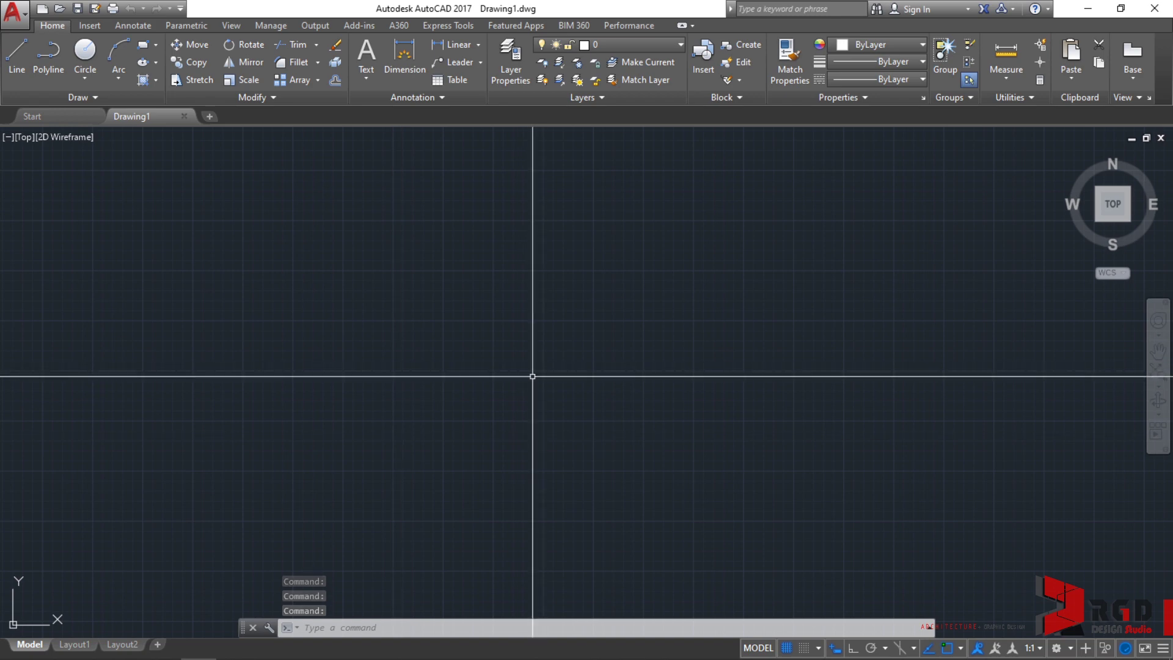
- Confirm Decimal lengths with Millimeters insertion scale in Drawing Units via the UNITS command
type("UNITS")
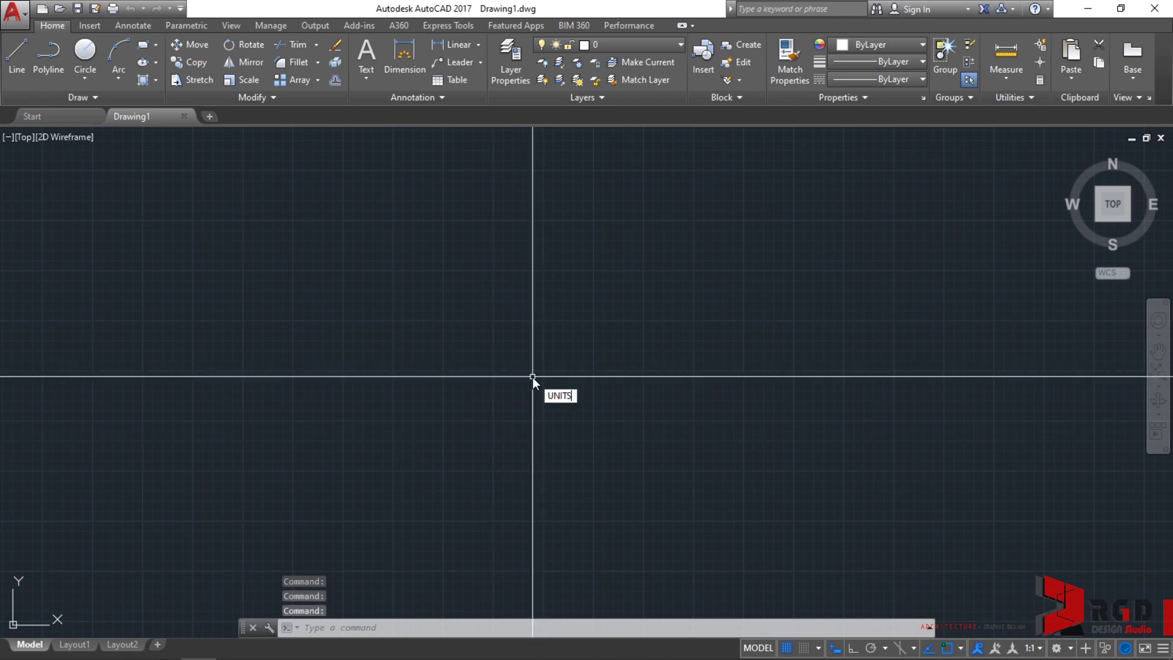
key("Return")
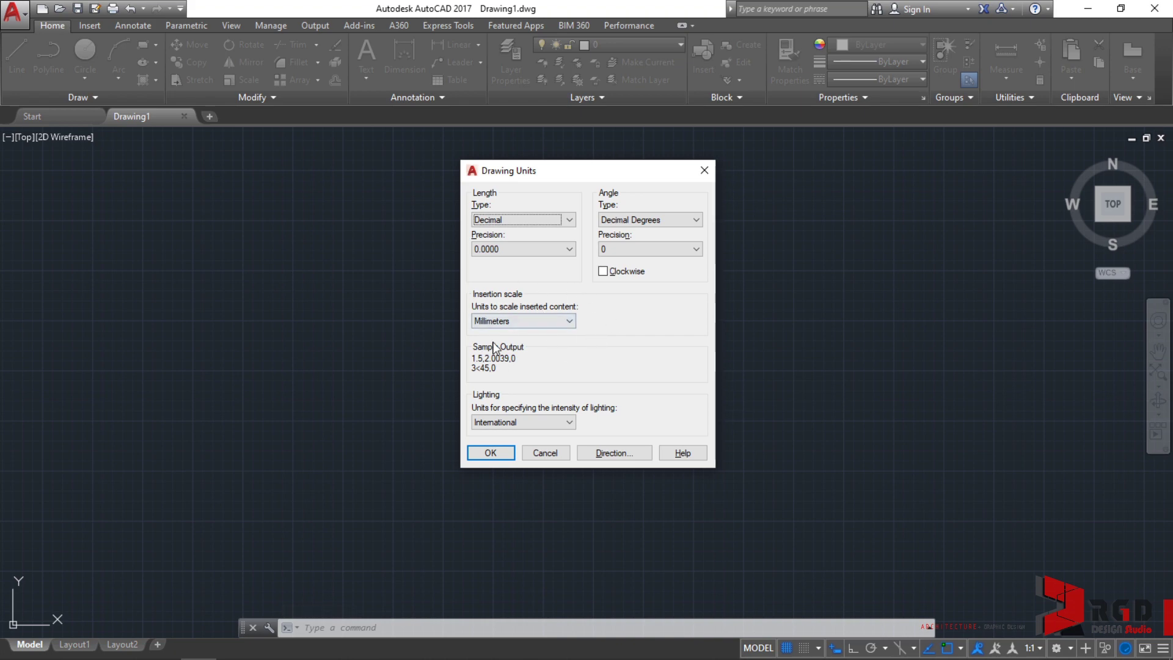
left_click(488, 452)
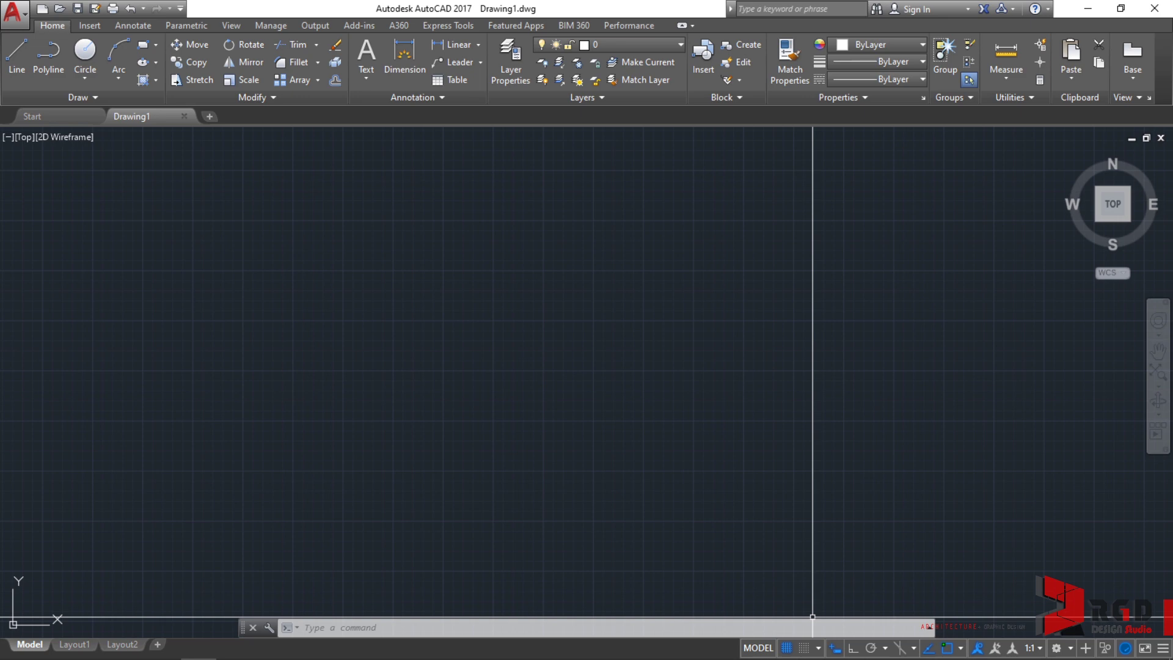
left_click(1163, 649)
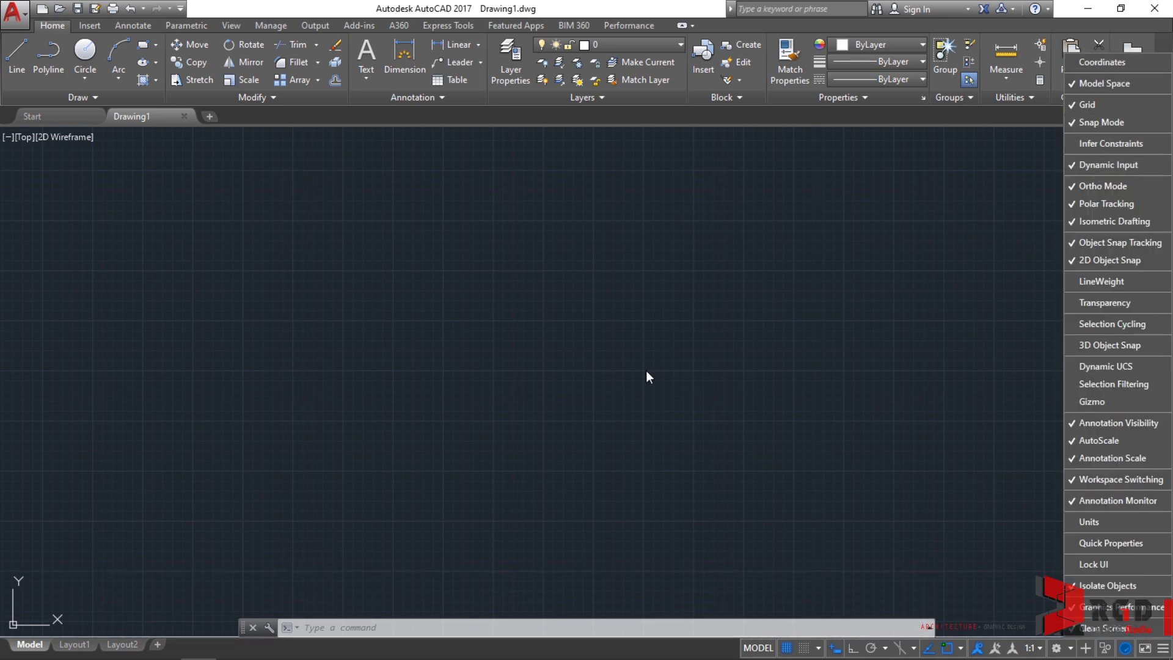
left_click(629, 413)
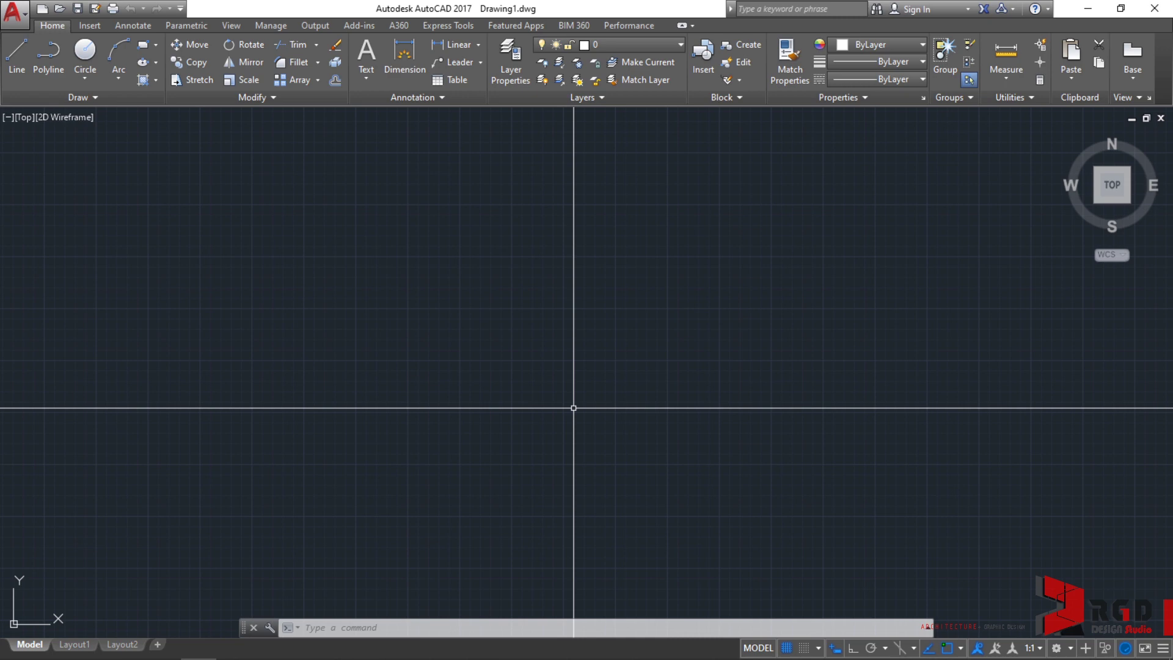
- Save the blank drawing in Documents as 'A3 TITLE BLOCK'
key("ctrl+s")
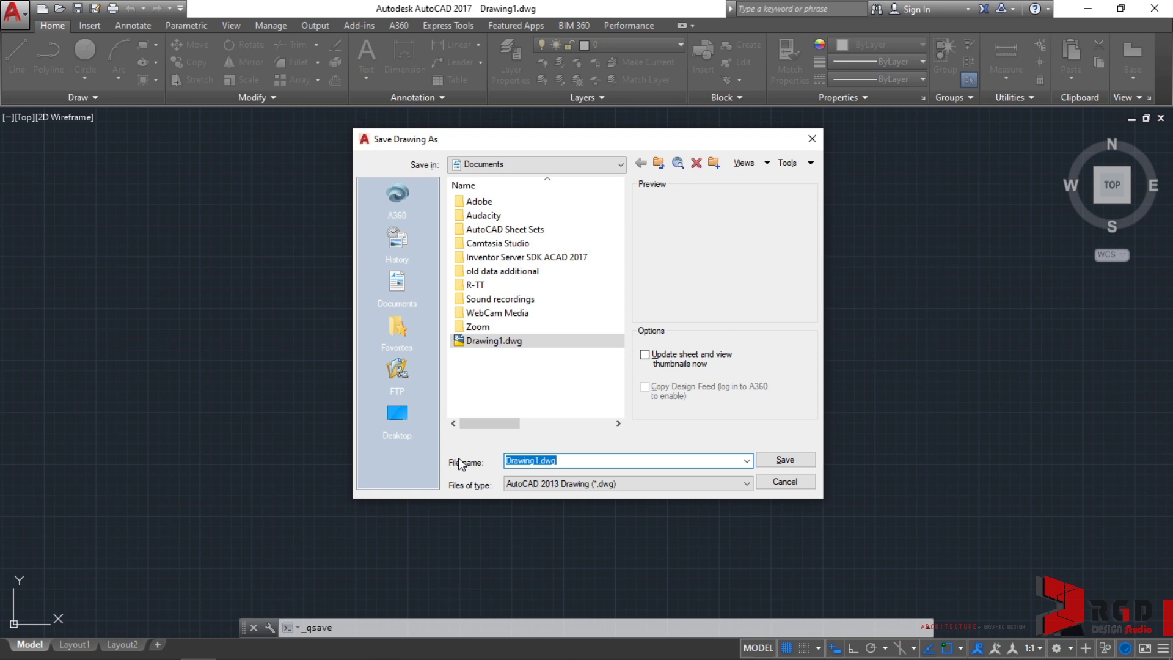
type("a3")
key("BackSpace")
key("BackSpace")
type("A3 TITLE BLOCK")
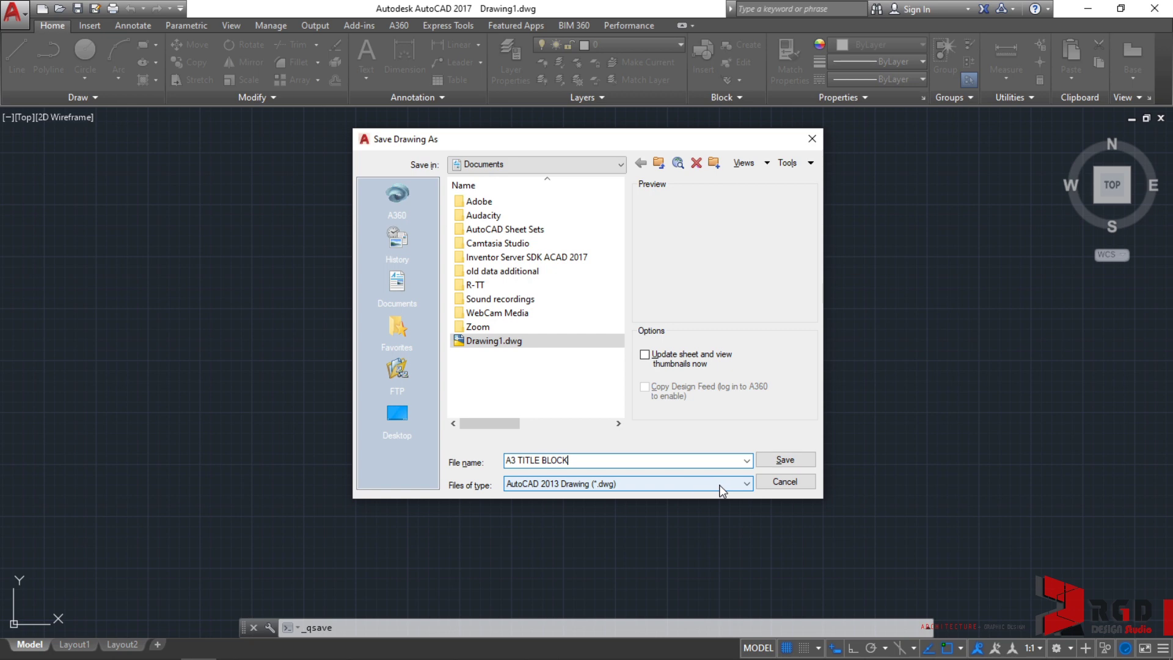
left_click(786, 461)
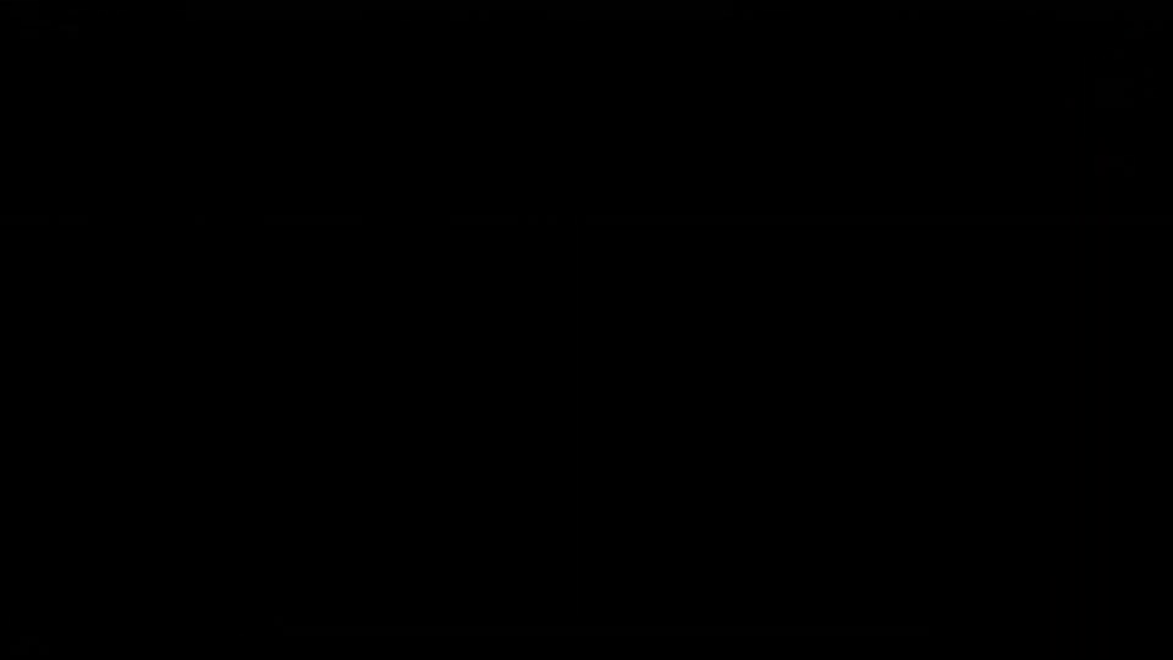
- Cancel the mistakenly typed 420,297 coordinate entry
type("4")
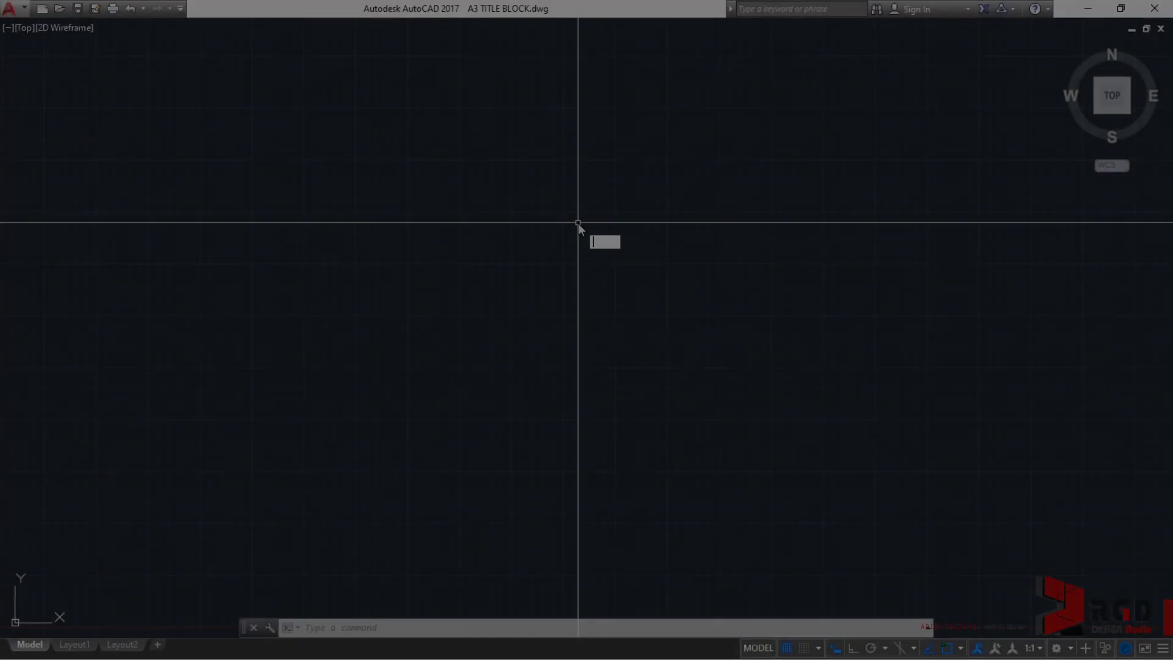
type("20,")
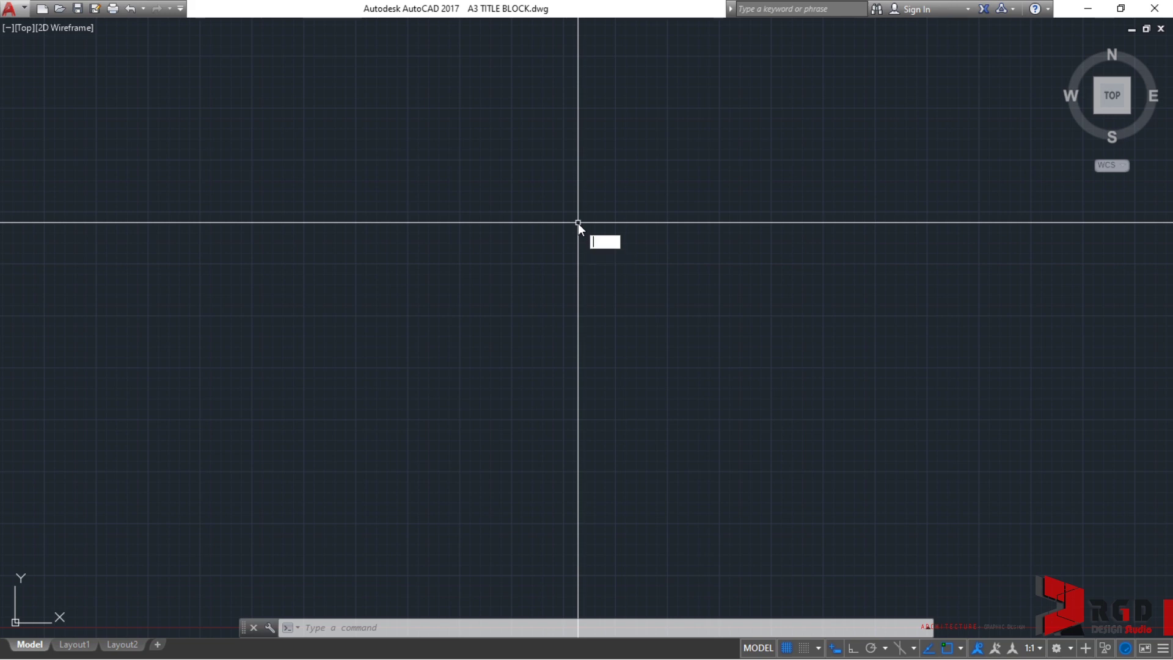
type("297,")
key("Escape")
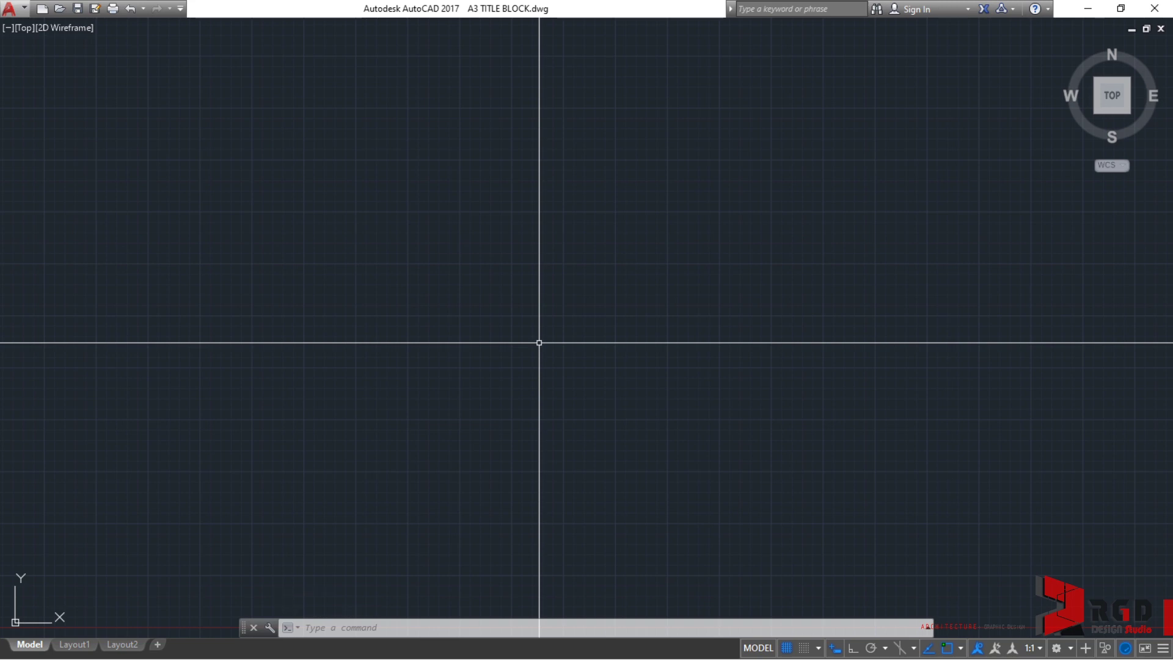
- Draw the A3 sheet outline as a rectangle from 0,0 to 420,297
type("REC")
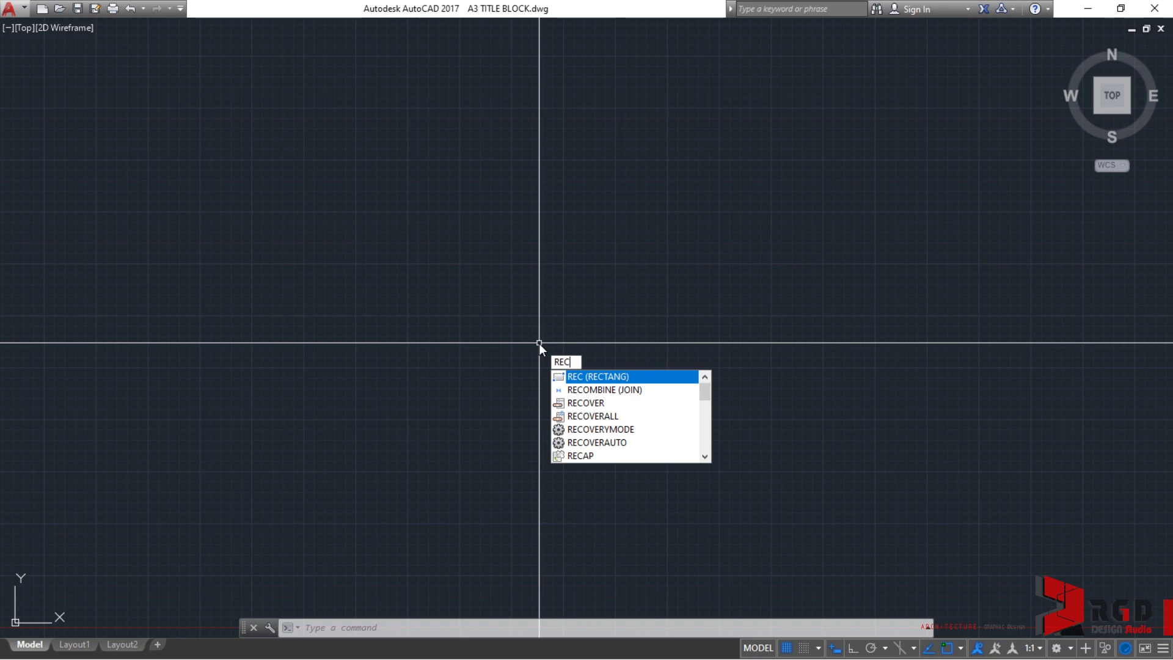
key("Escape")
key("Return")
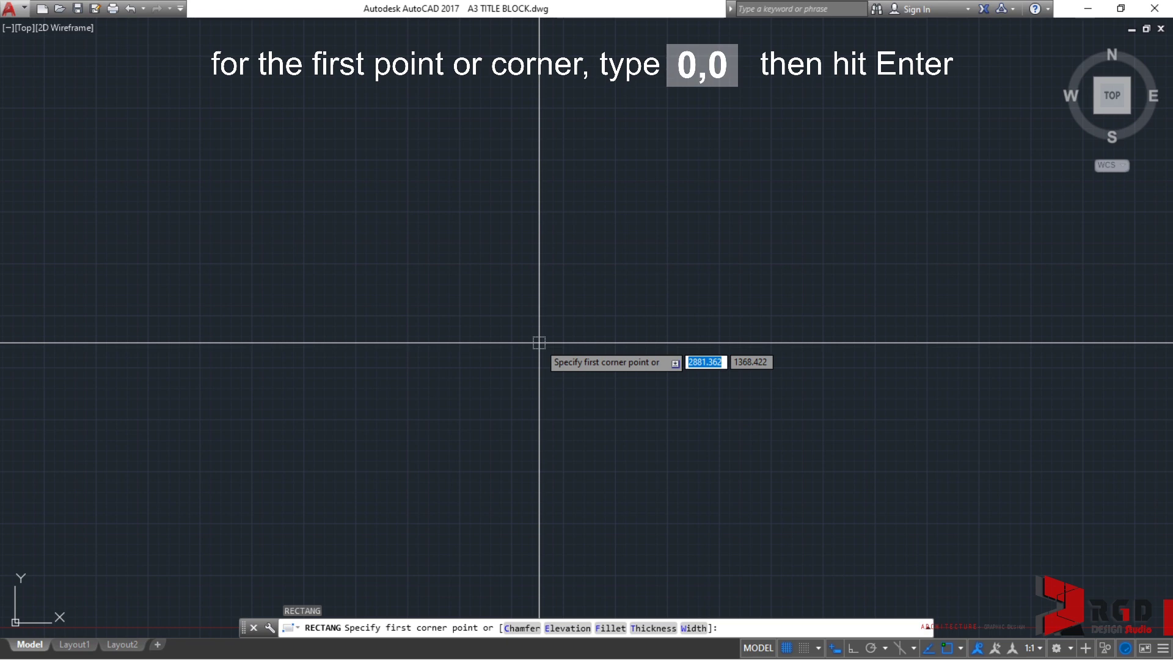
type("0,")
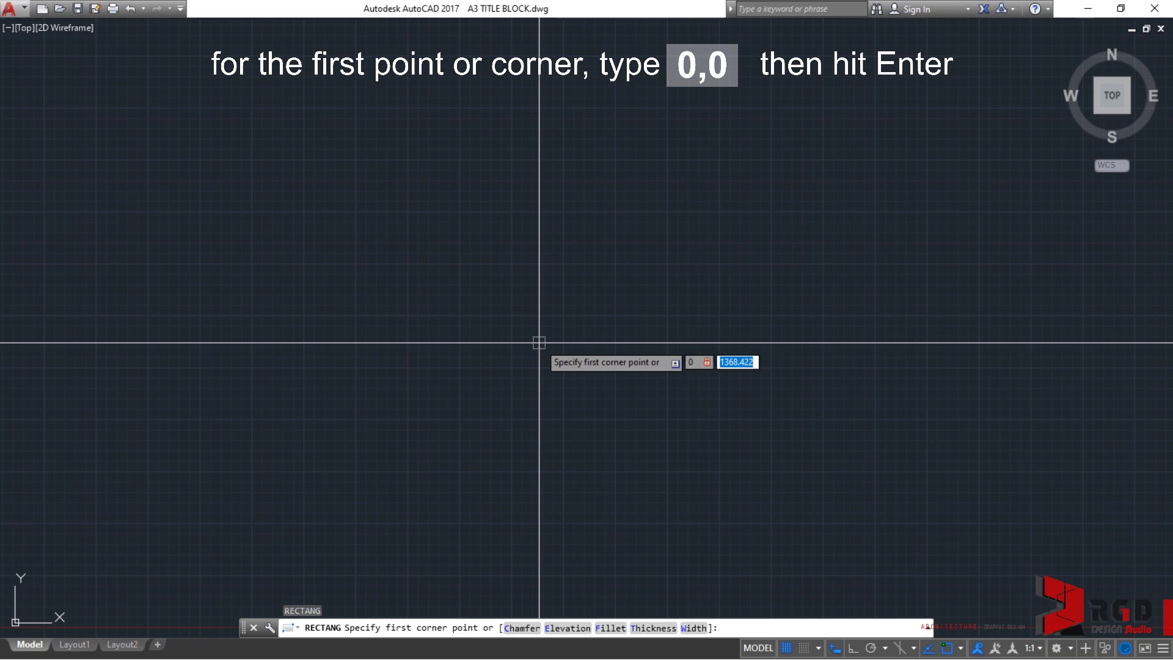
type("0")
key("Return")
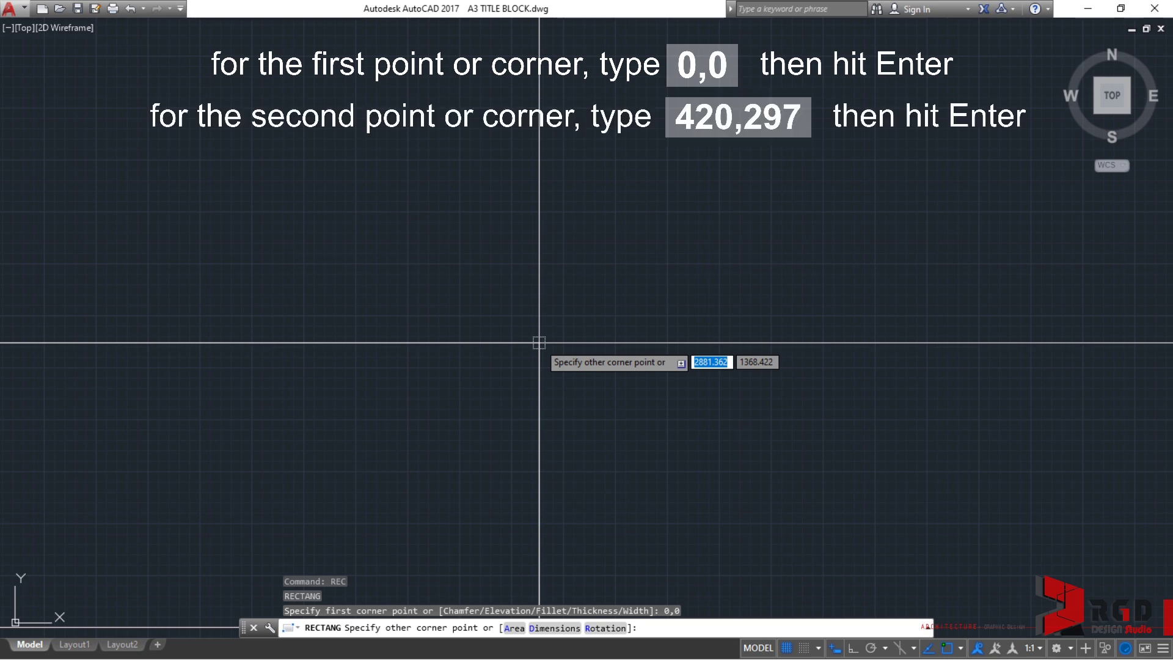
type("420")
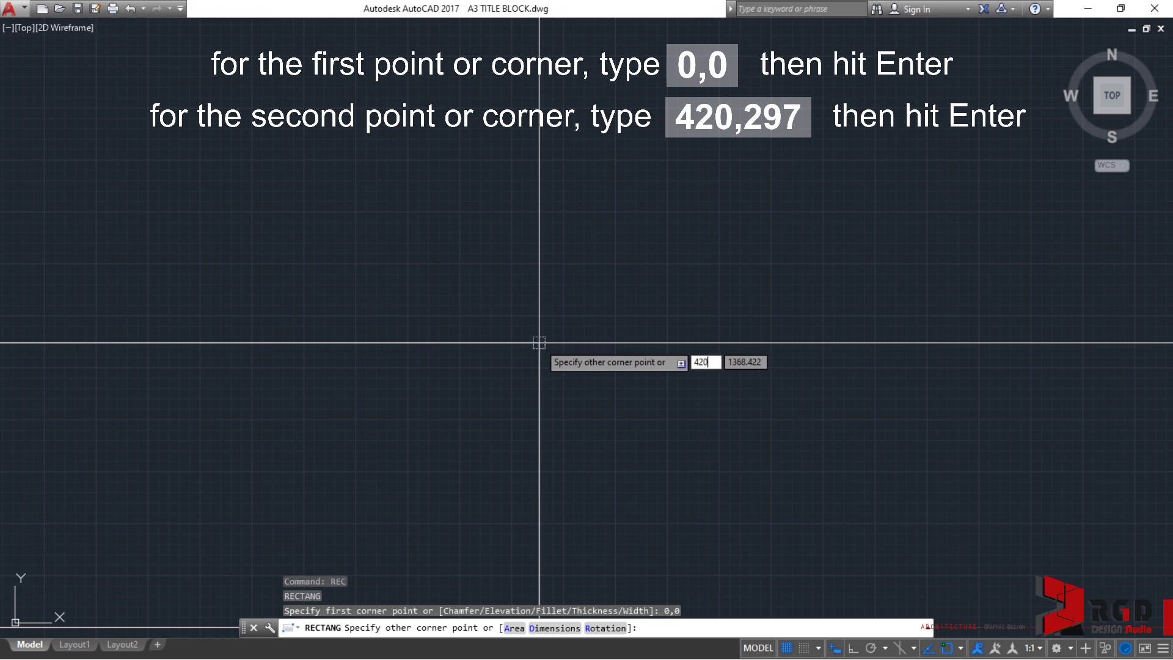
type(",")
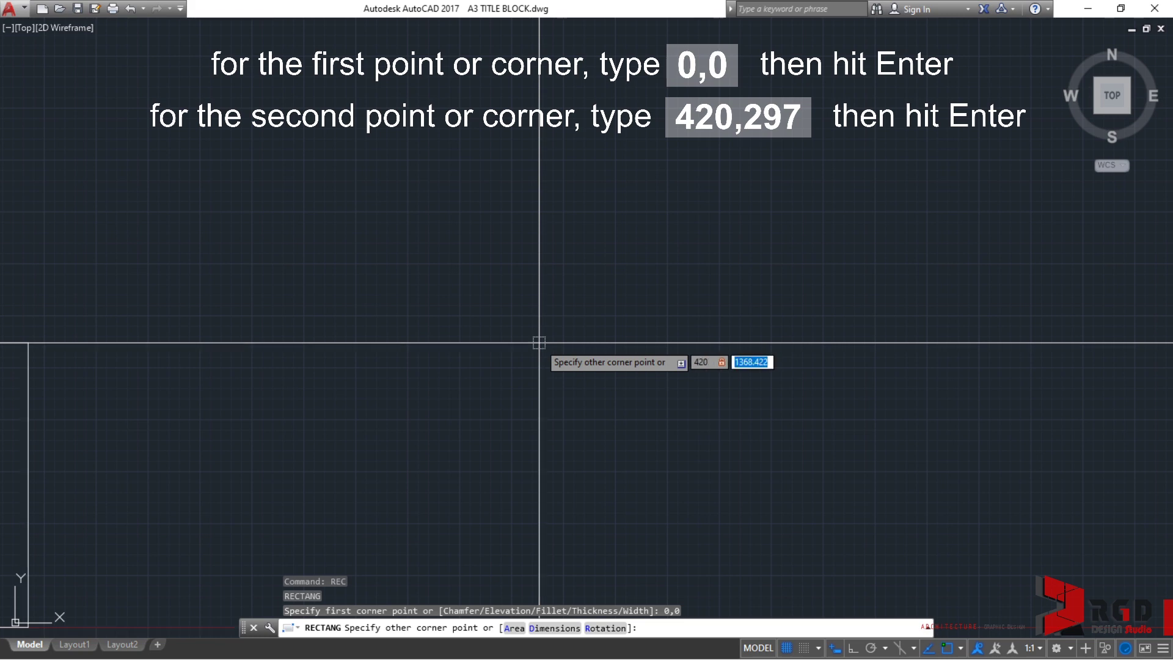
type("297")
key("Return")
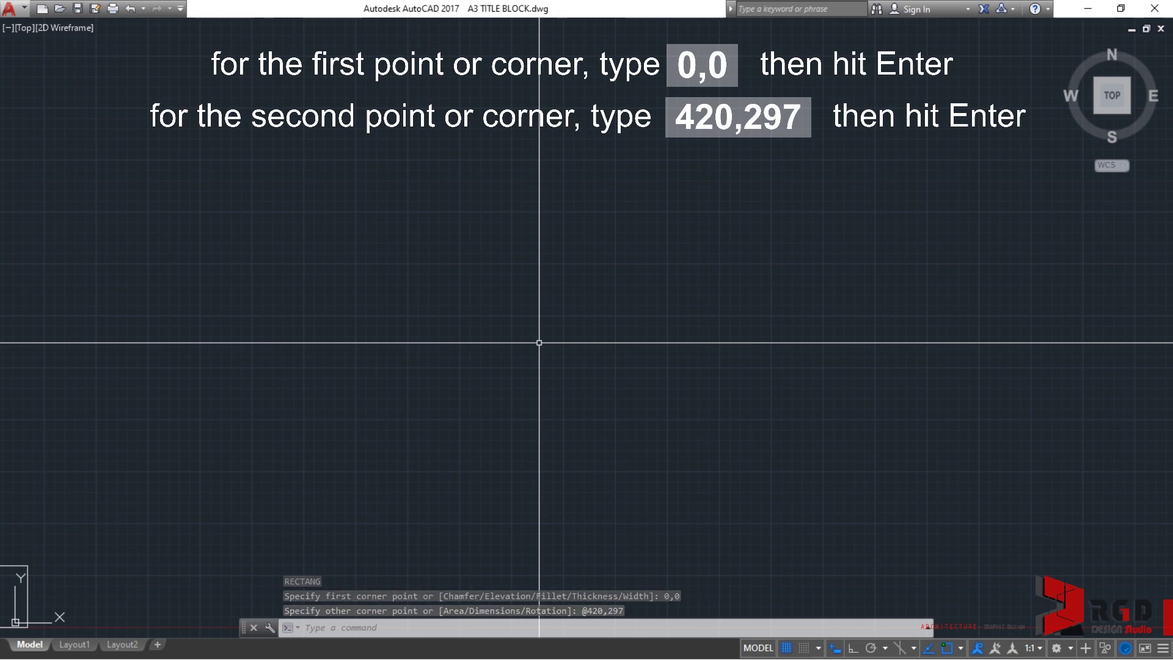
- Zoom to extents, then zoom out and pan to centre the 420×297 rectangle
type("z")
key("Return")
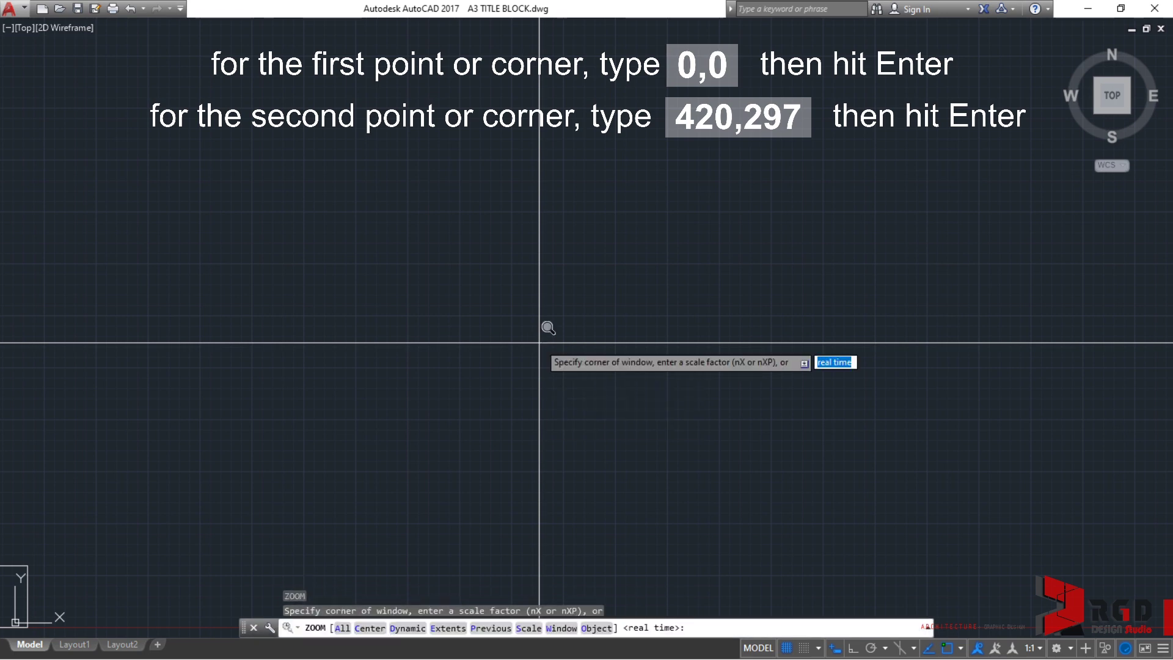
type("E")
key("Return")
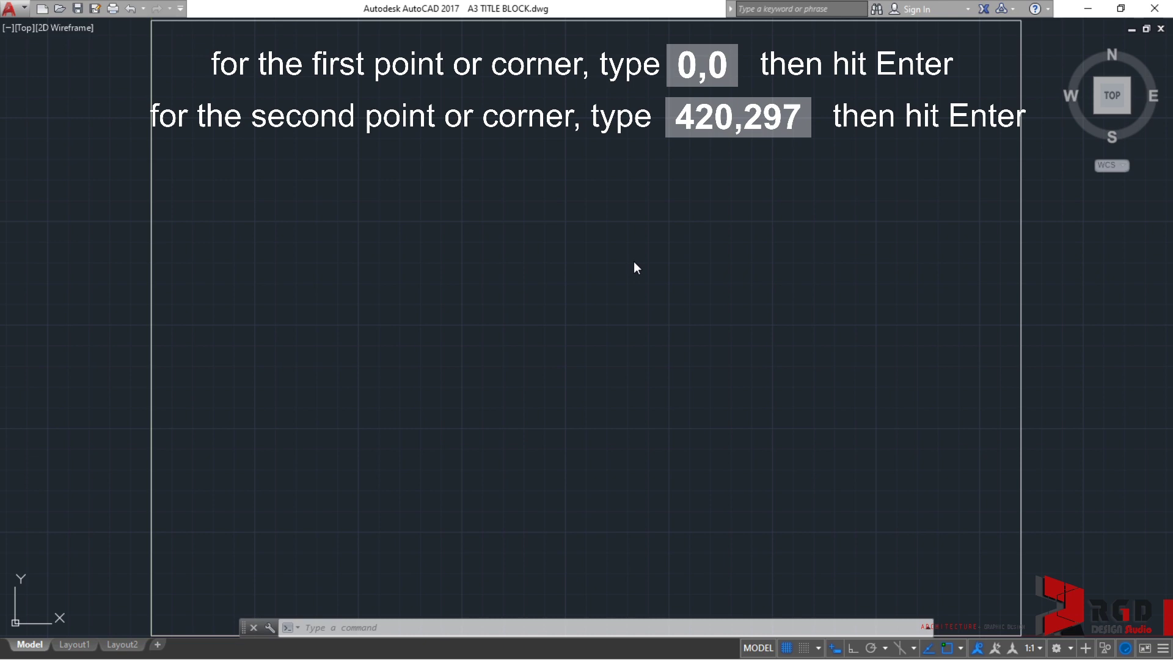
scroll(633, 262, "down", 1)
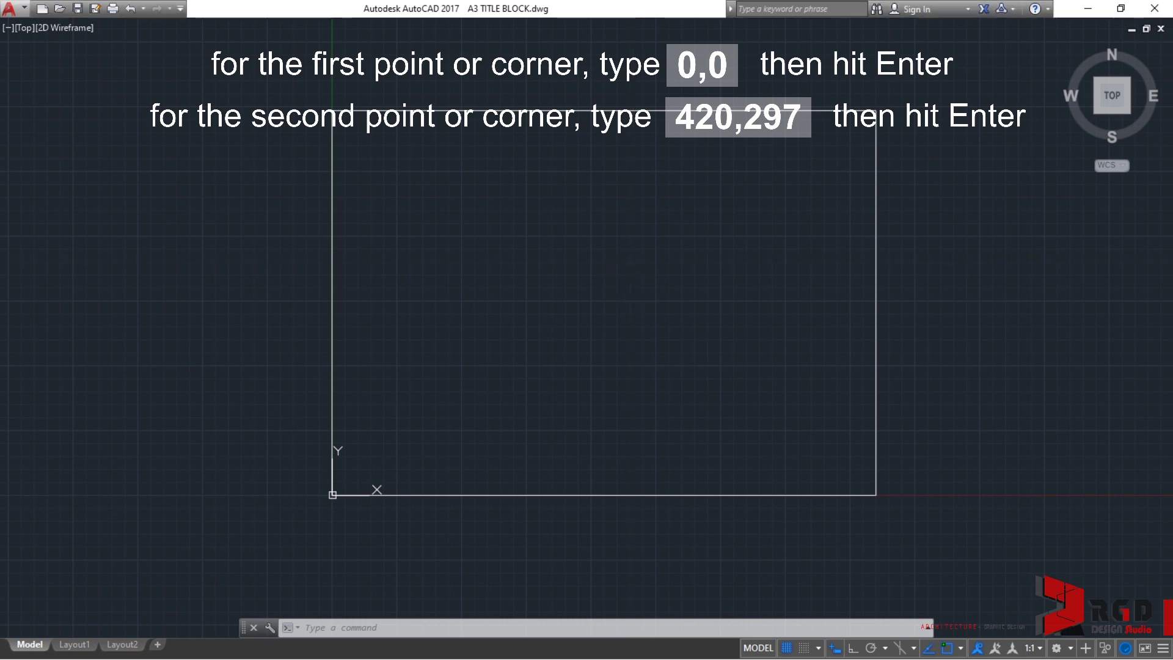
mouse_move(650, 274)
middle_mouse_down()
mouse_move(590, 383)
mouse_move(638, 344)
middle_mouse_up()
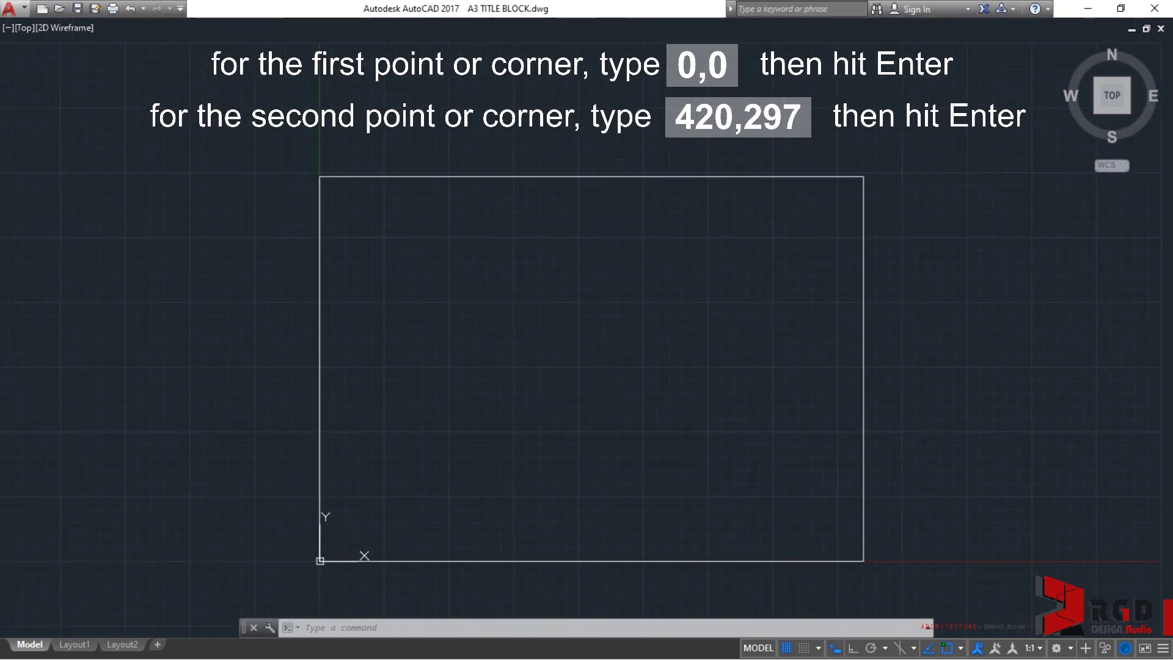
scroll(638, 338, "down", 1)
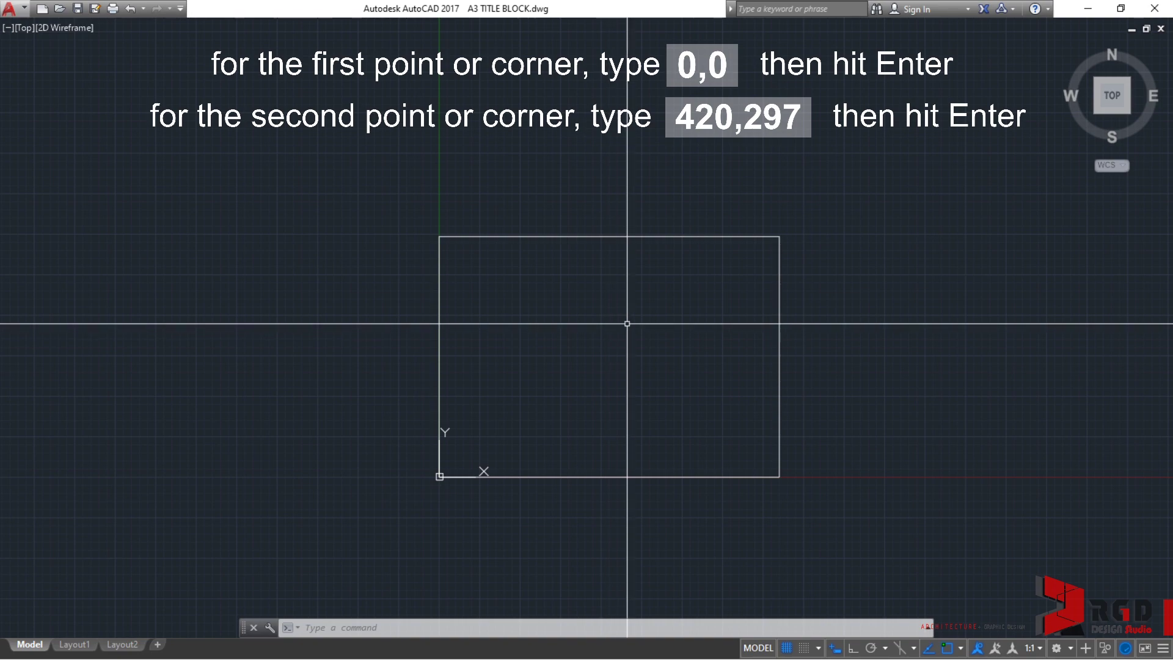
mouse_move(627, 324)
middle_mouse_down()
mouse_move(646, 328)
mouse_move(629, 340)
middle_mouse_up()
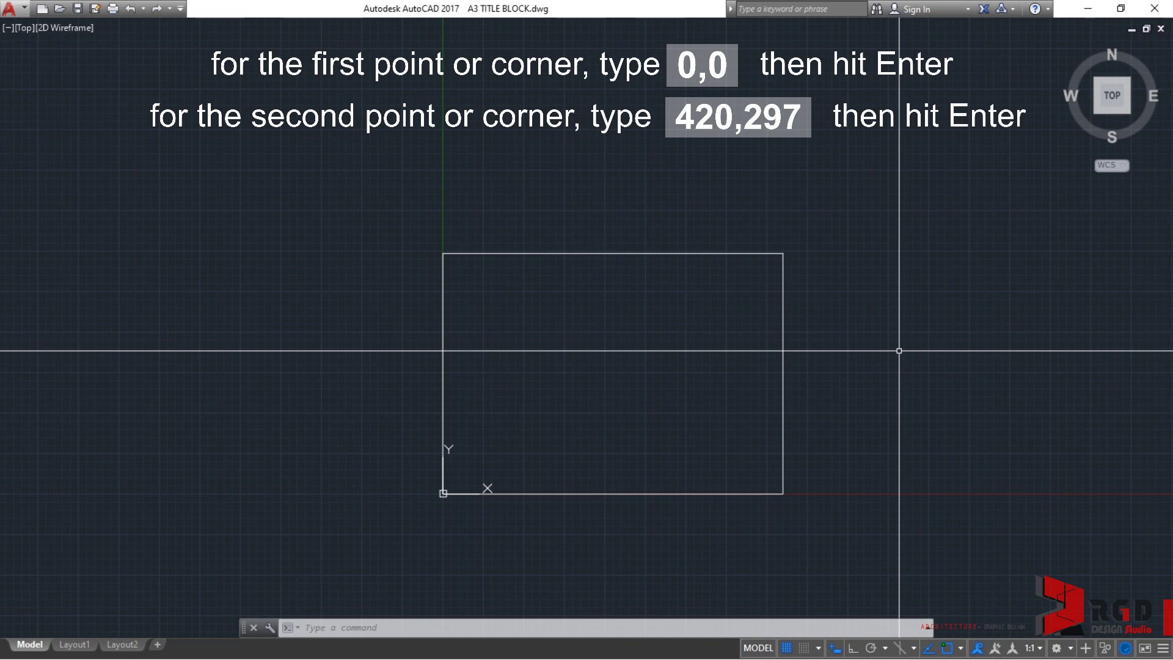
type("WCS")
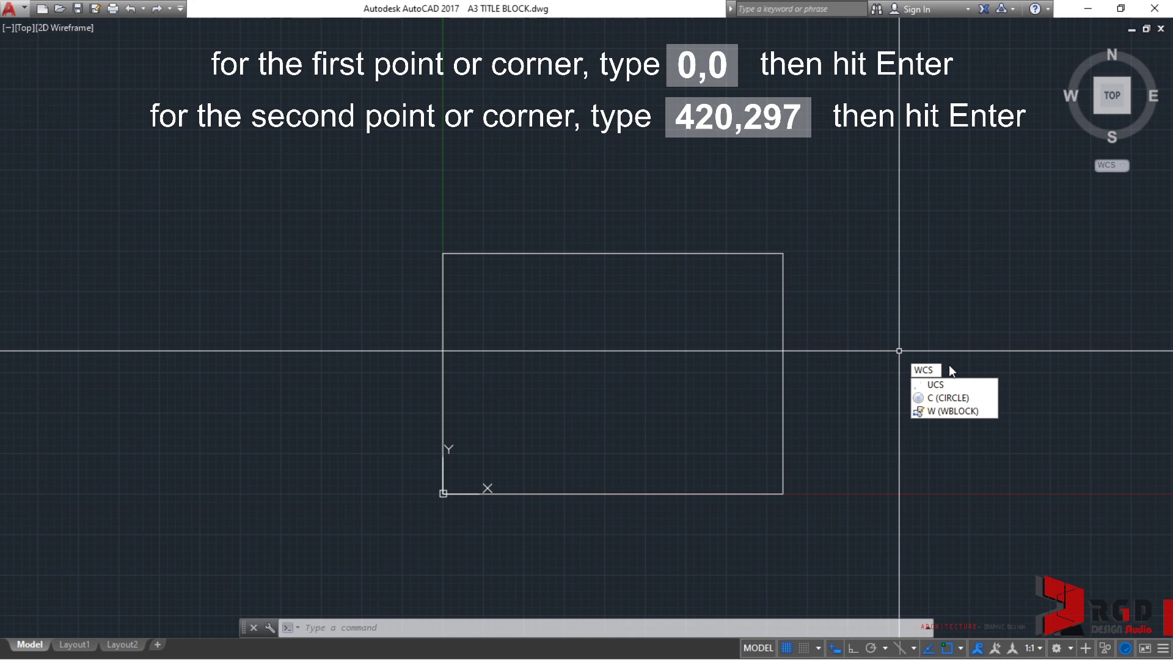
key("Escape")
key("Escape")
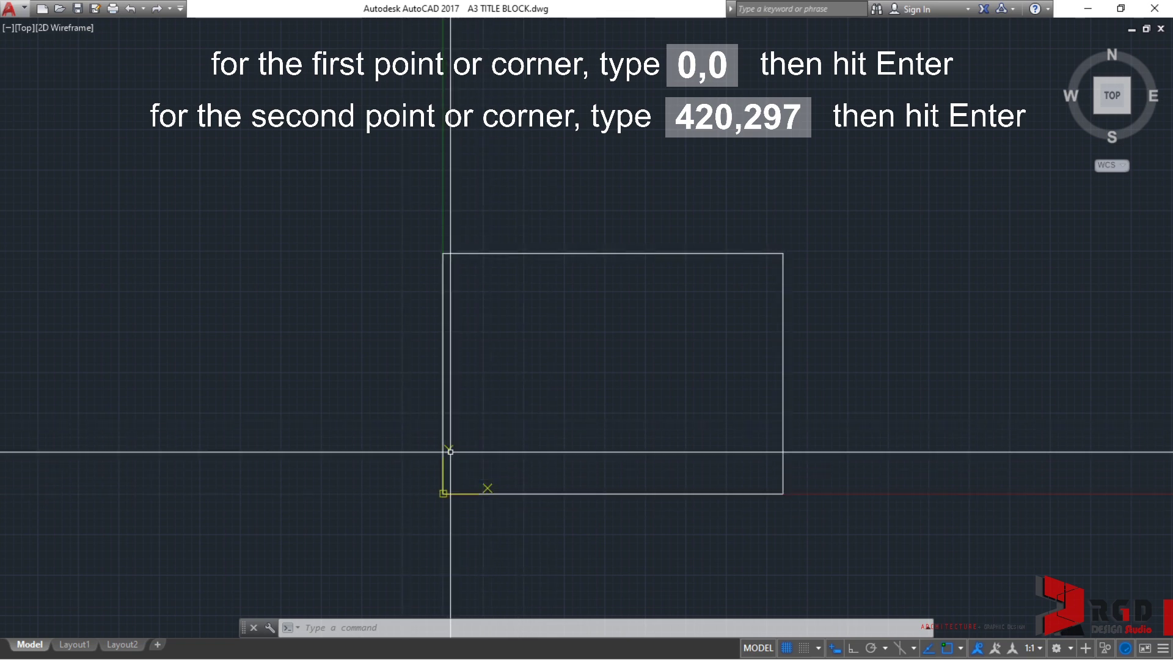
left_click(444, 494)
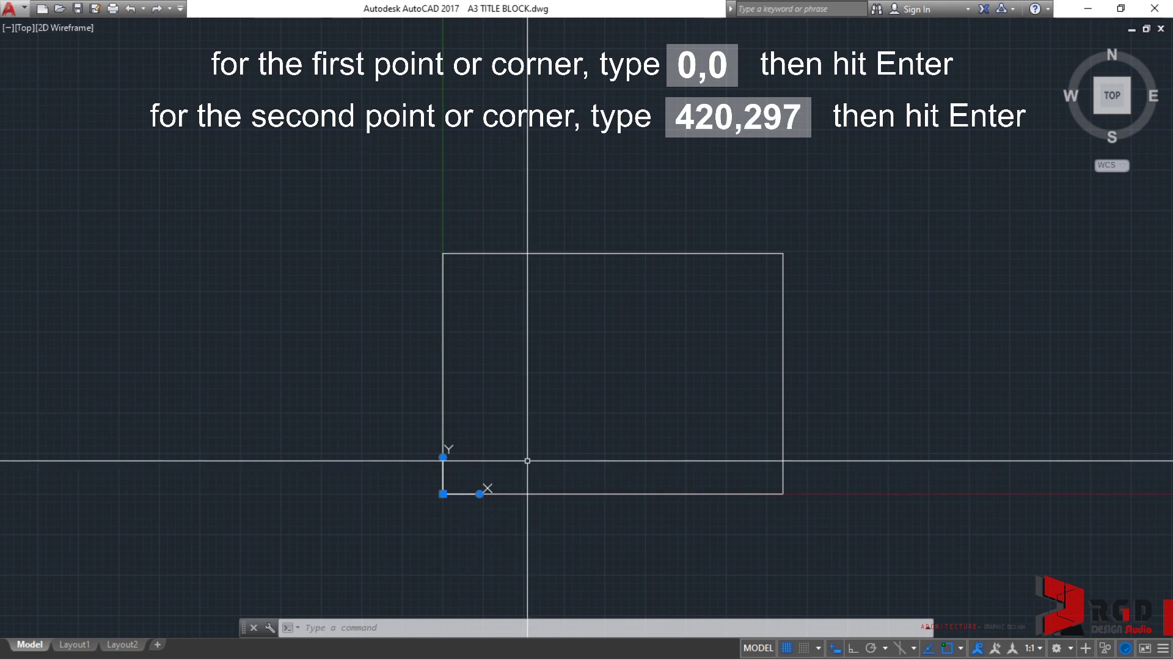
left_click(443, 494)
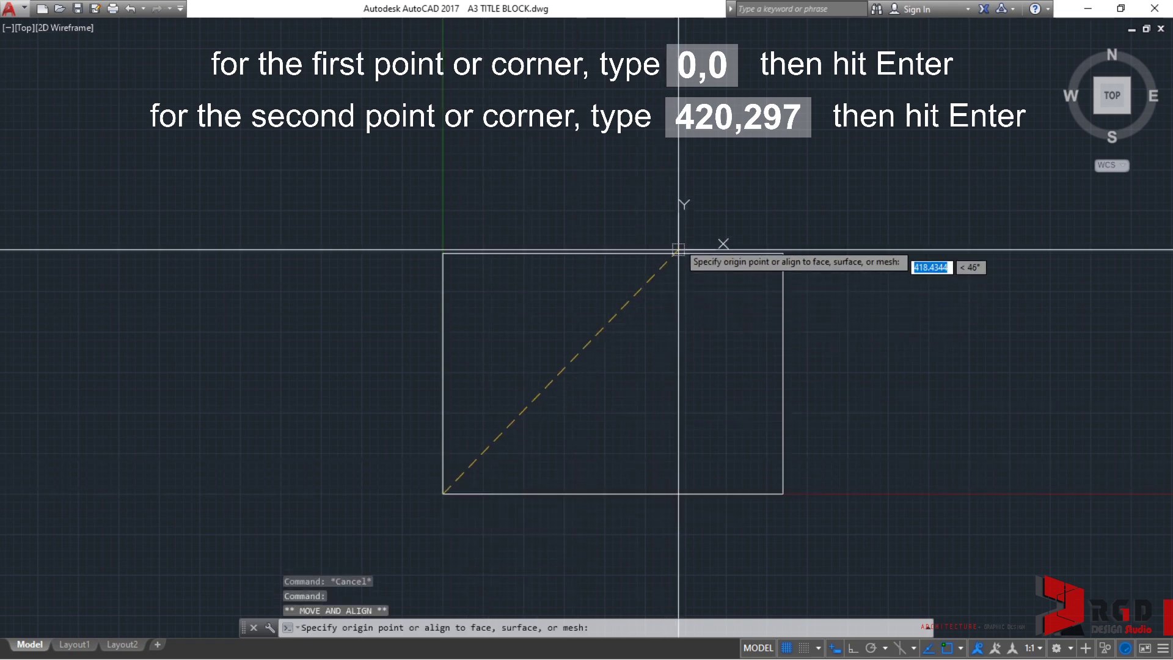
left_click(674, 185)
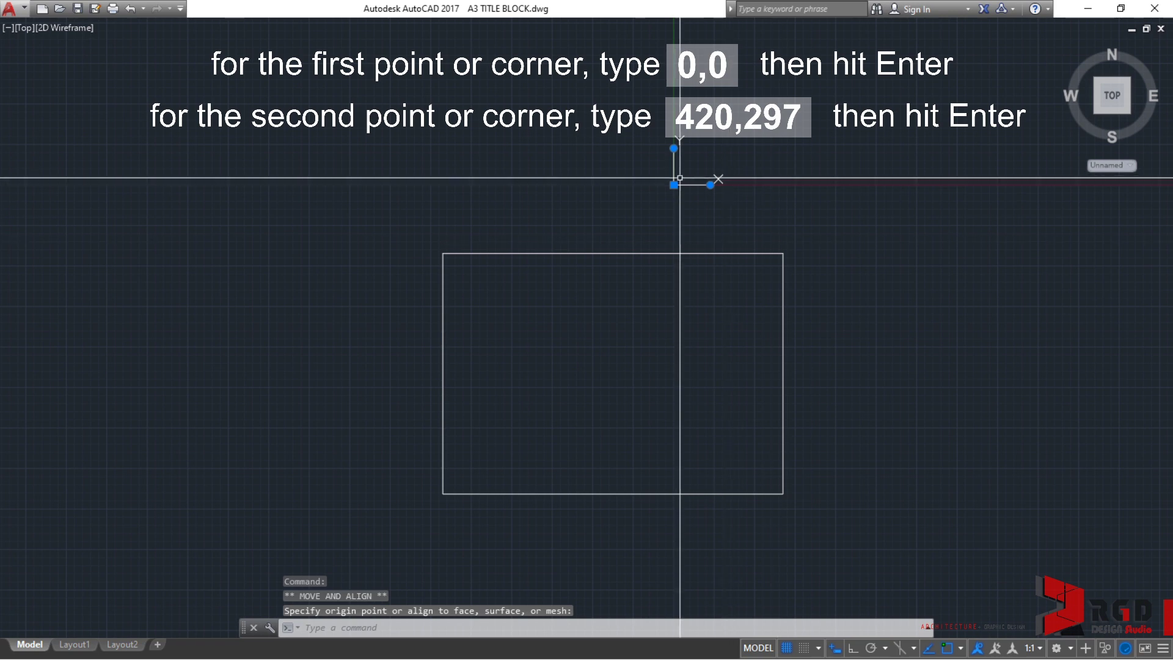
left_click(672, 186)
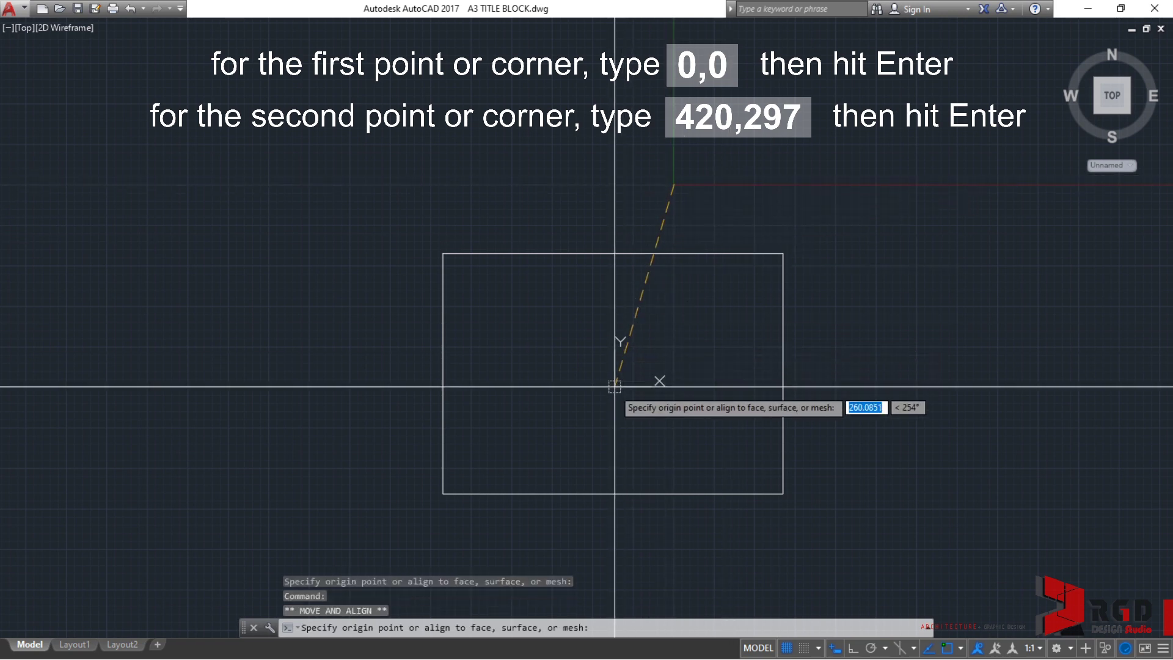
left_click(611, 388)
mouse_move(611, 389)
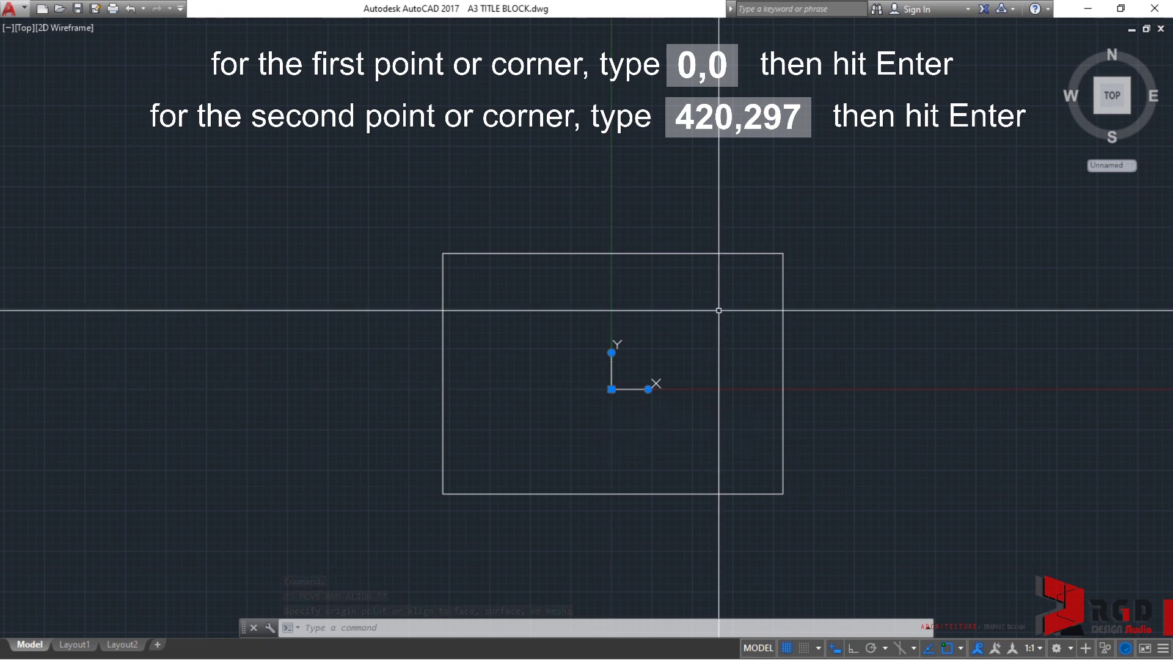
key("Escape")
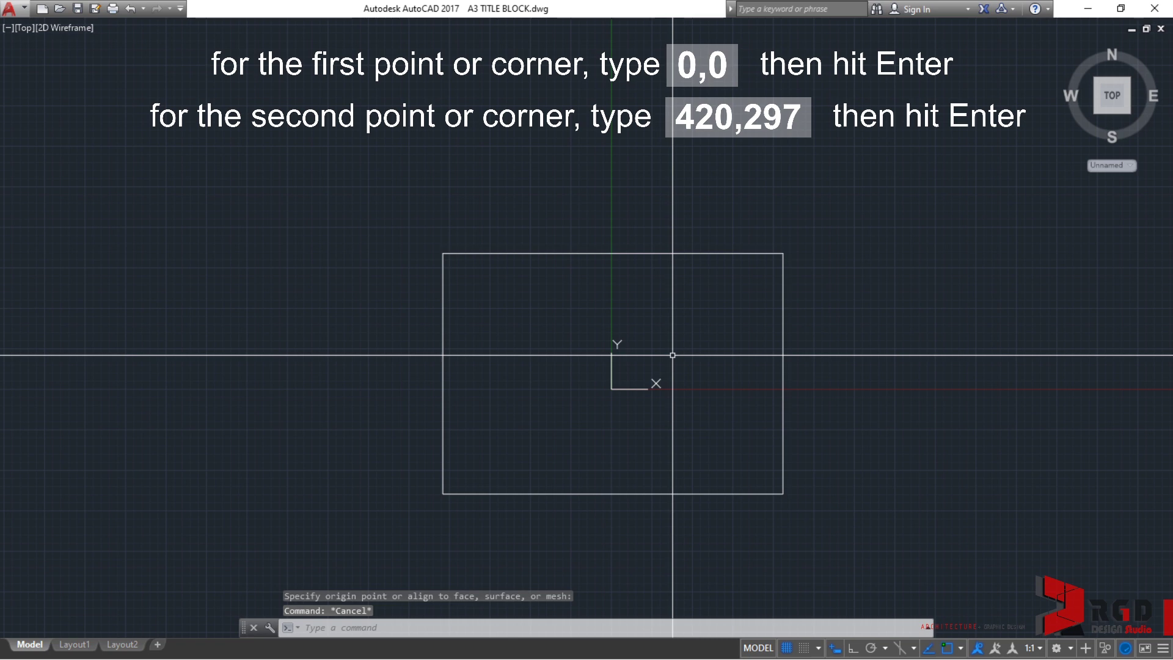
type("UCS")
key("Return")
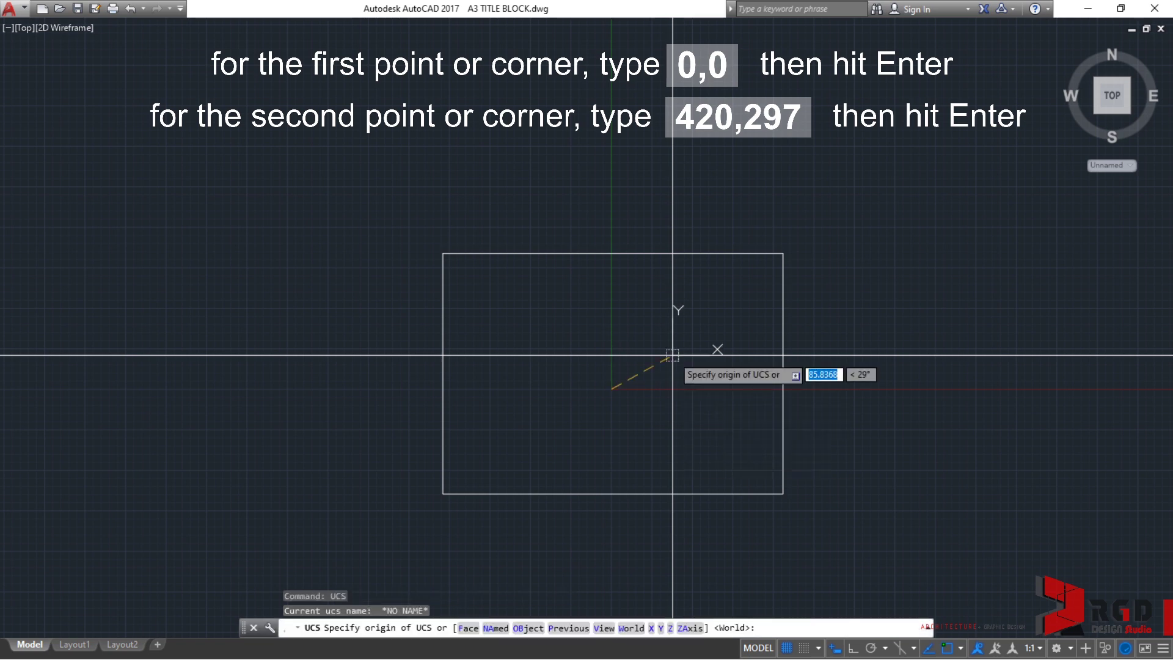
left_click(484, 196)
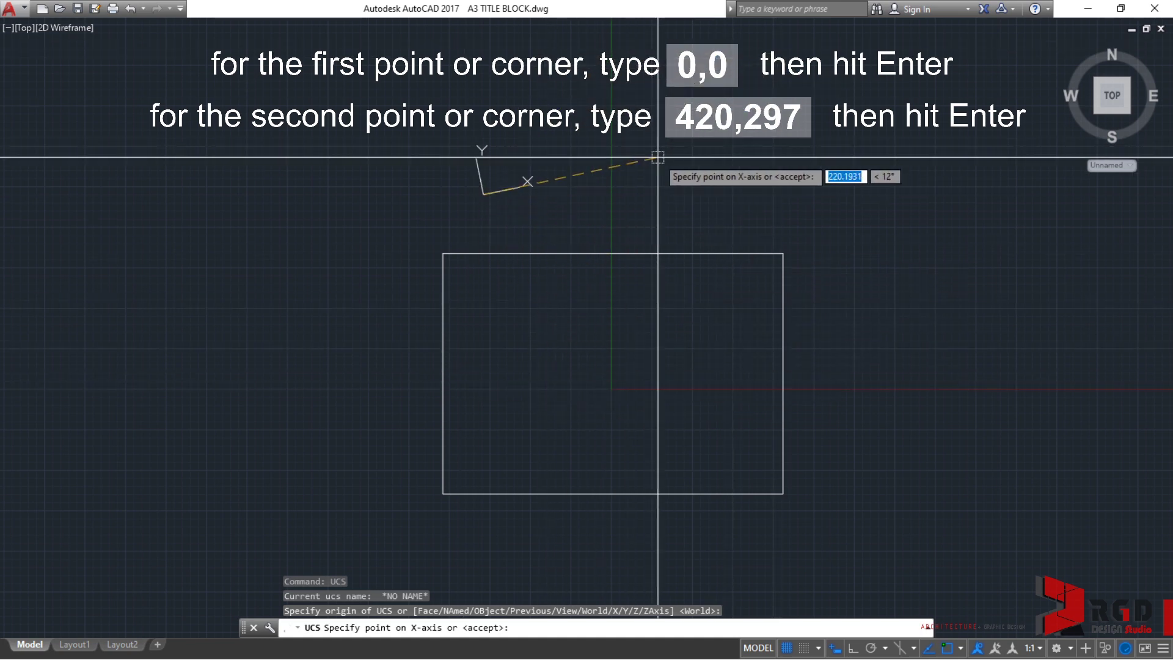
key("Escape")
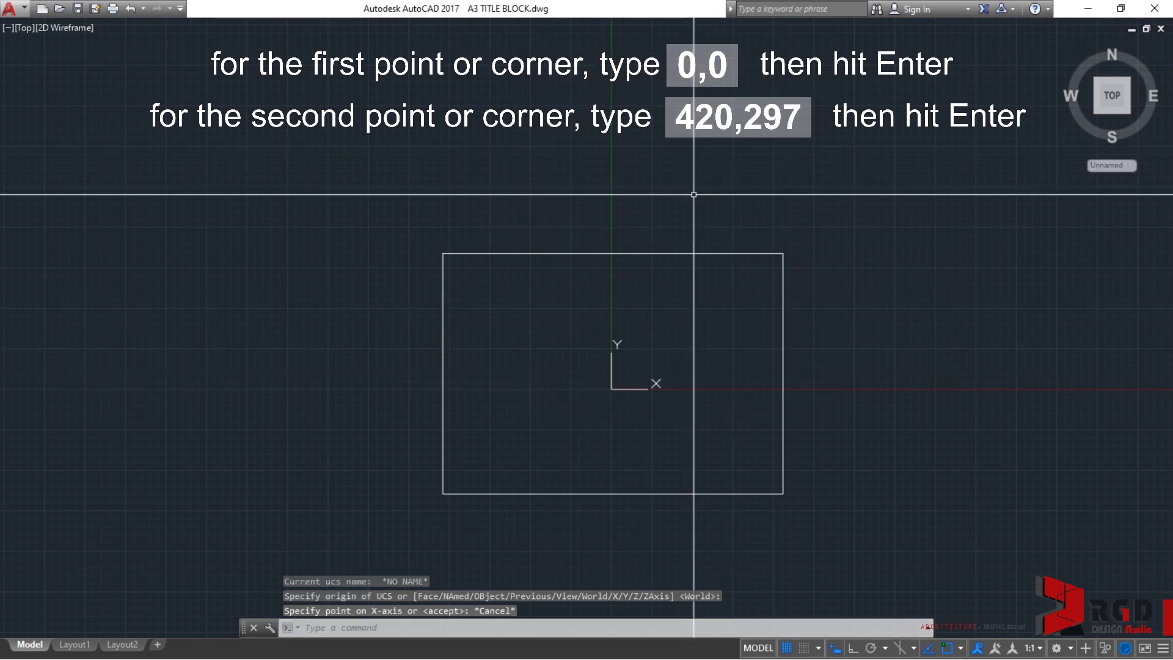
type("UCS")
key("Return")
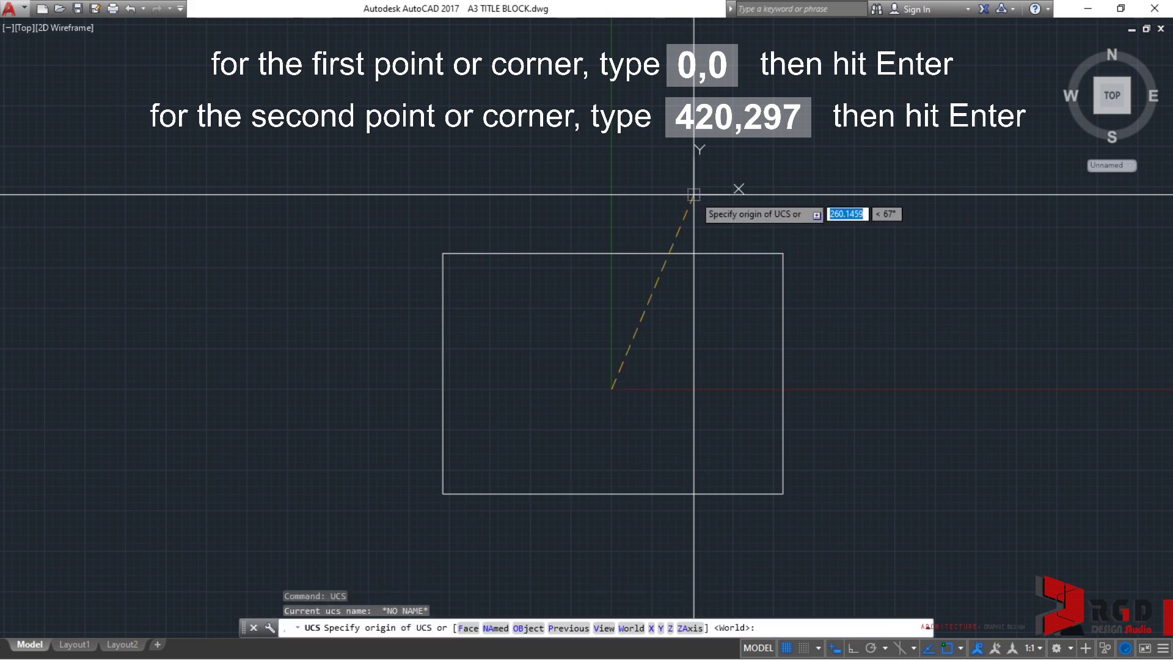
type("W")
key("Return")
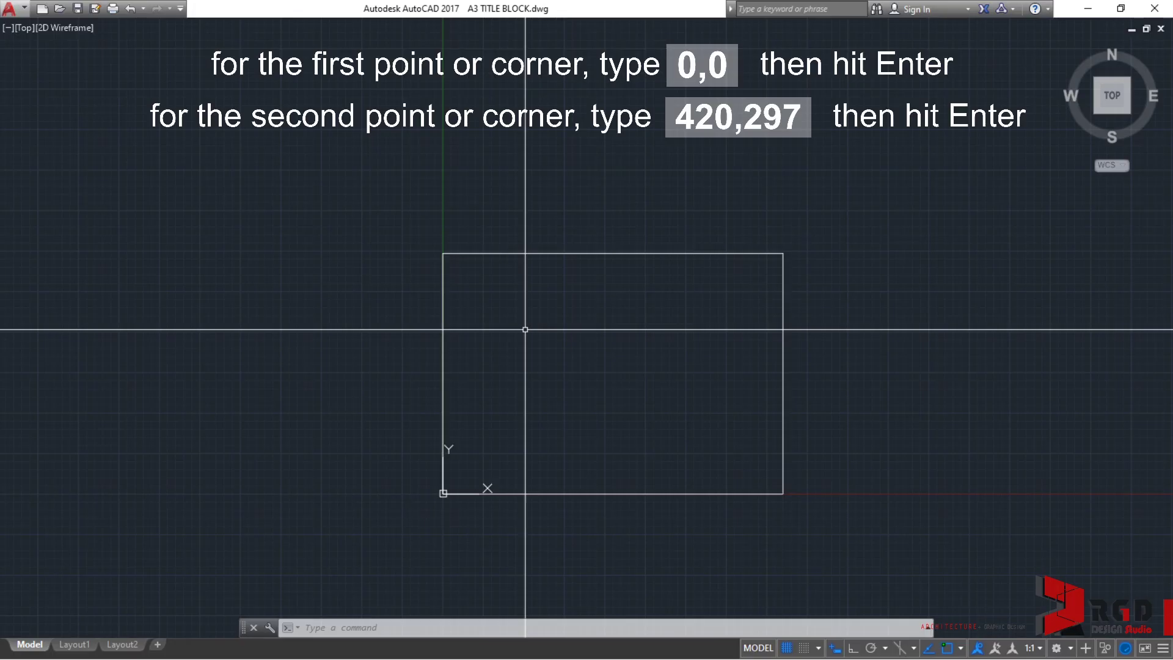
- Draw the inner border rectangle from 10,10 to 410,287
type("REC")
key("Return")
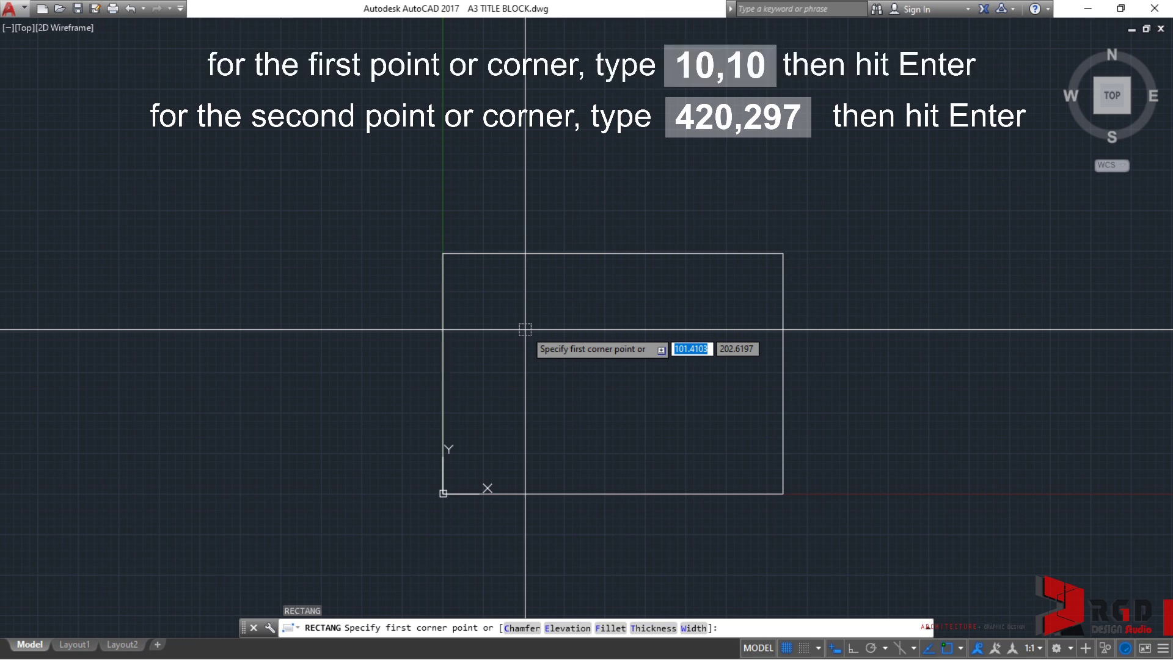
type("1")
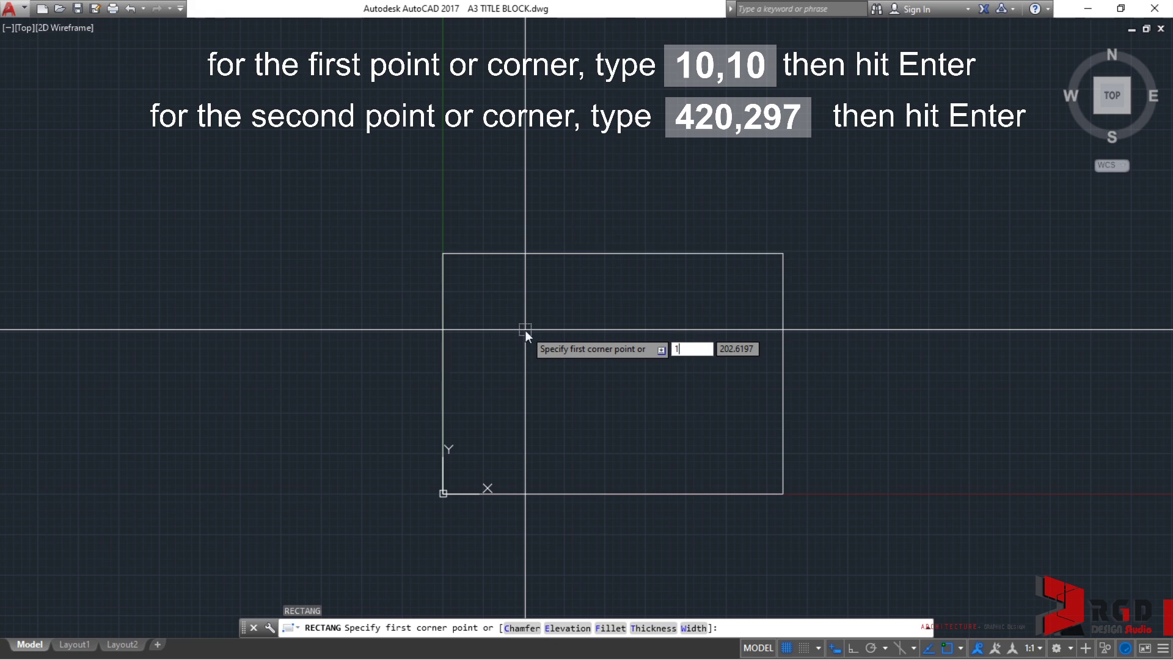
type("0")
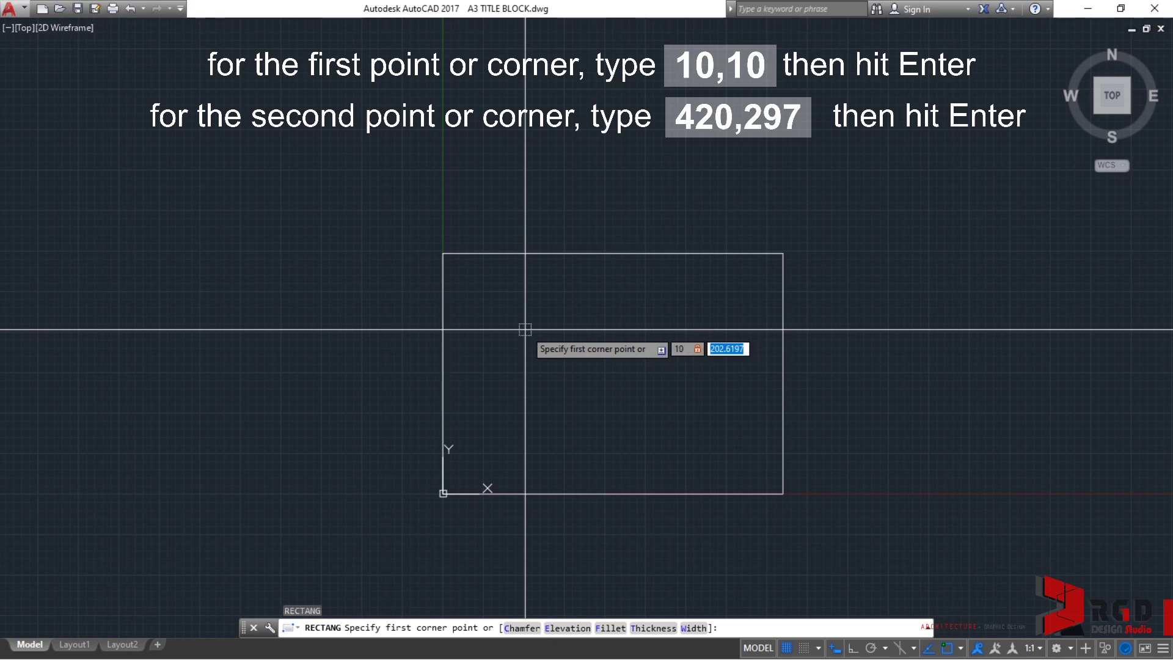
type(",10")
key("Return")
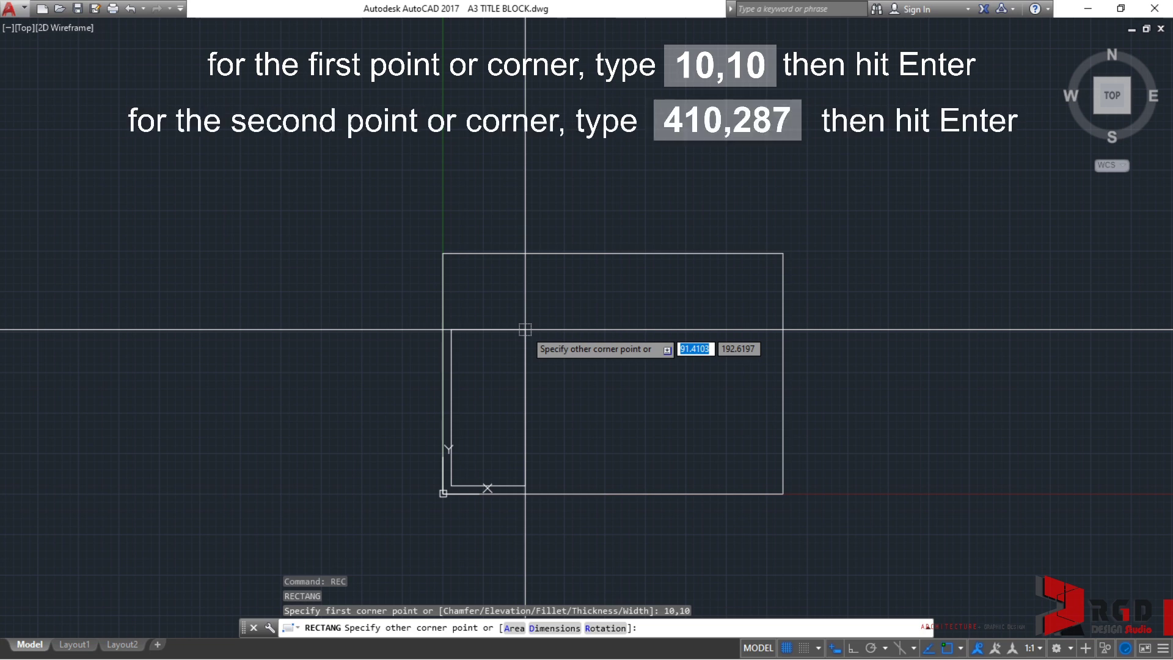
type("410")
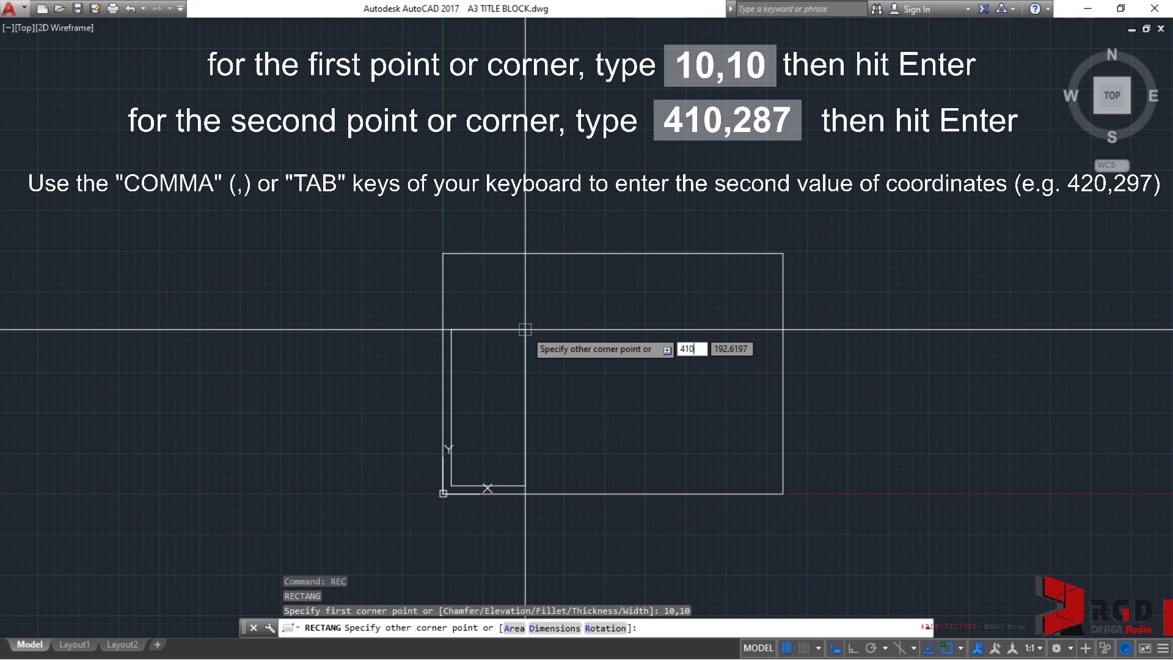
key("comma")
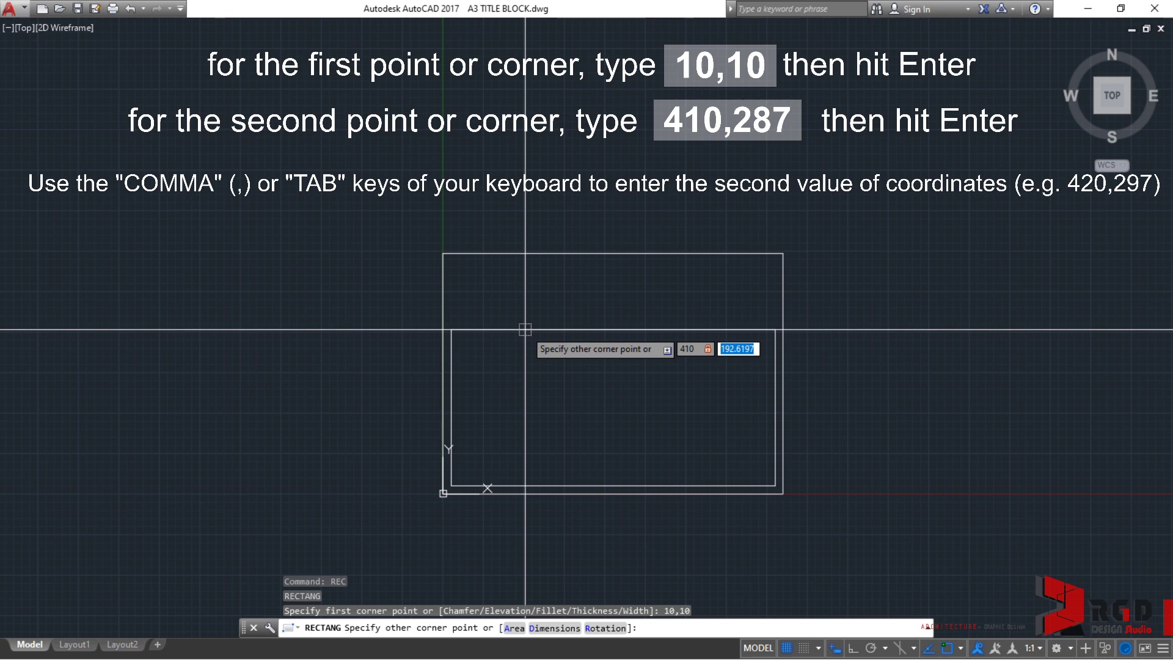
type("287")
key("Return")
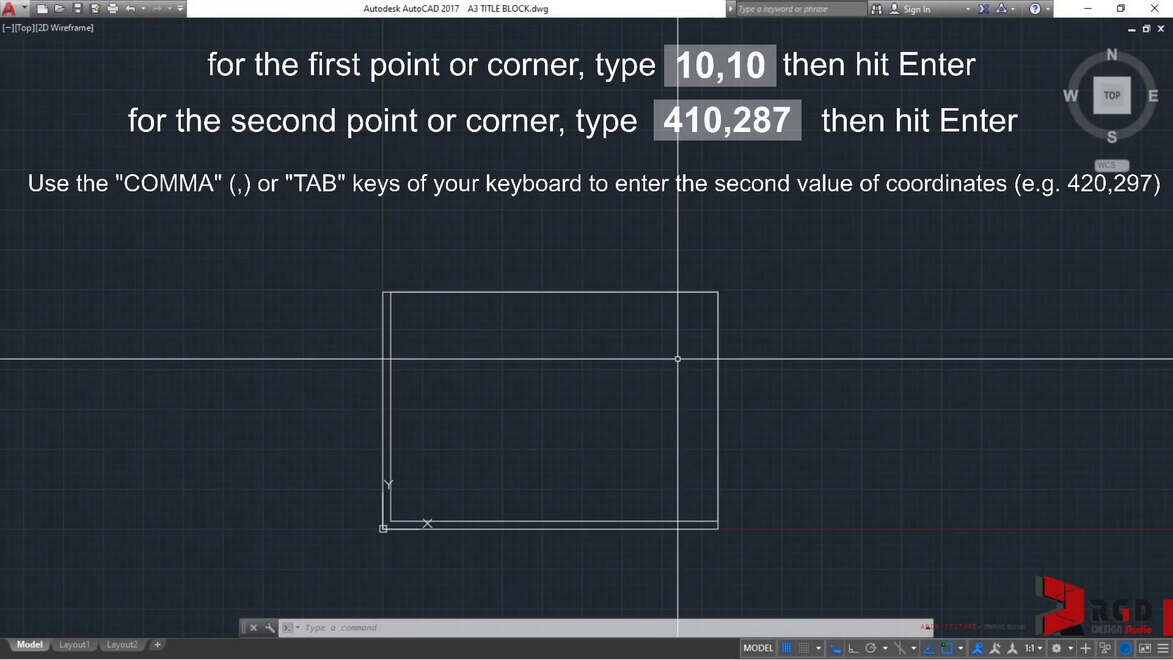
left_click(392, 323)
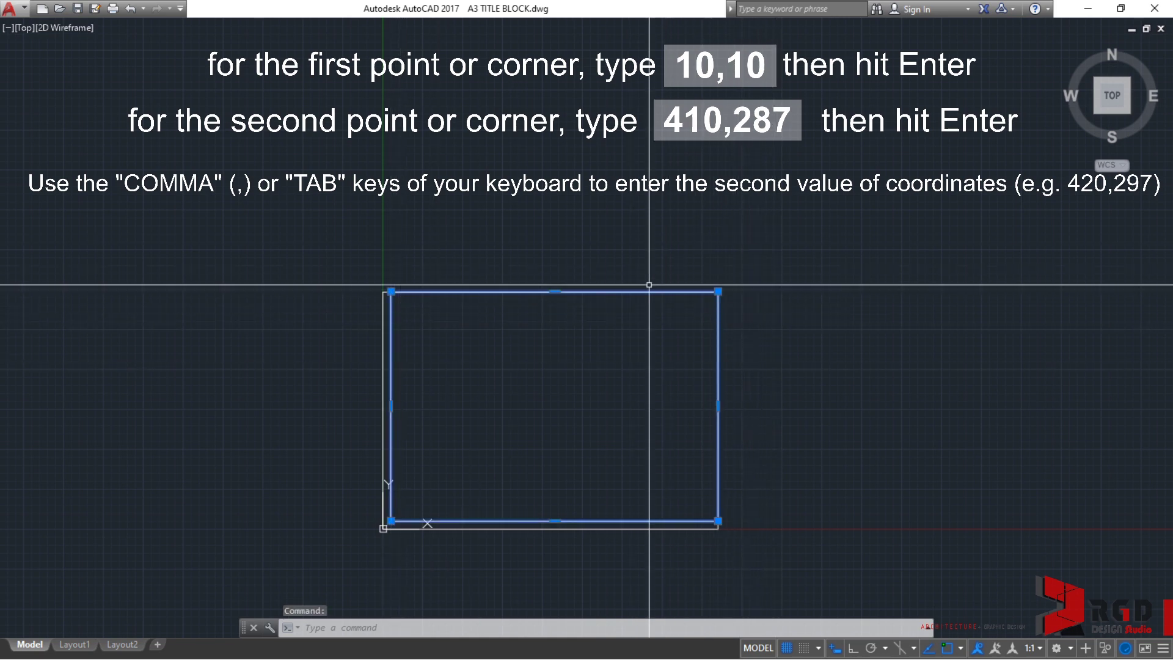
scroll(699, 350, "up", 5)
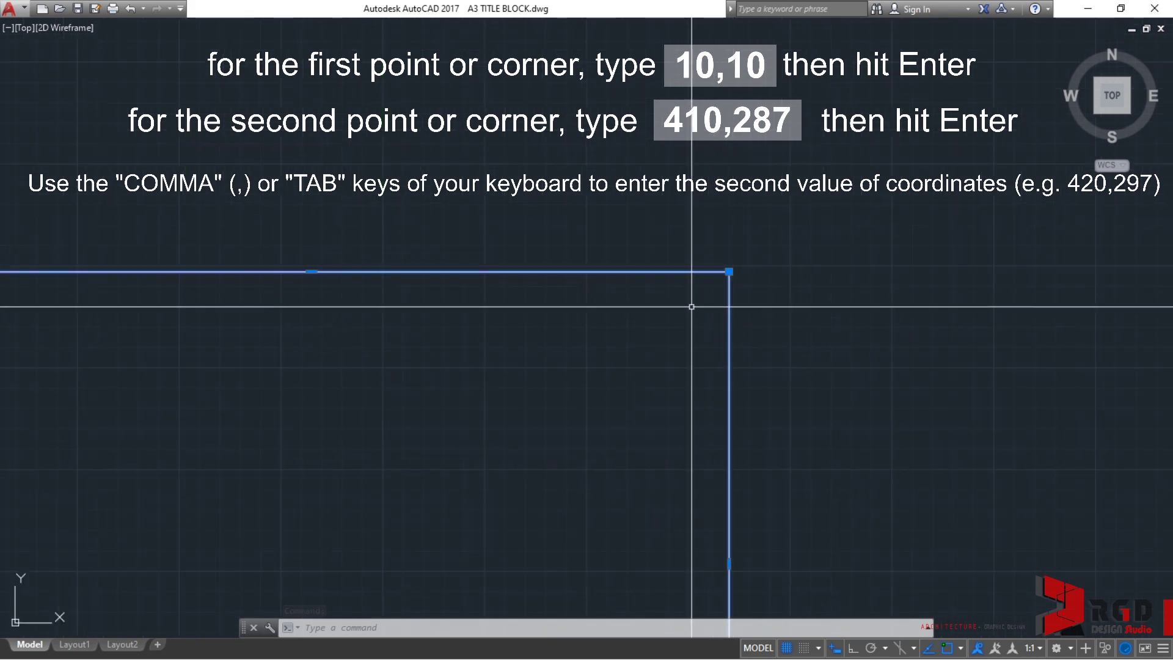
scroll(691, 307, "down", 2)
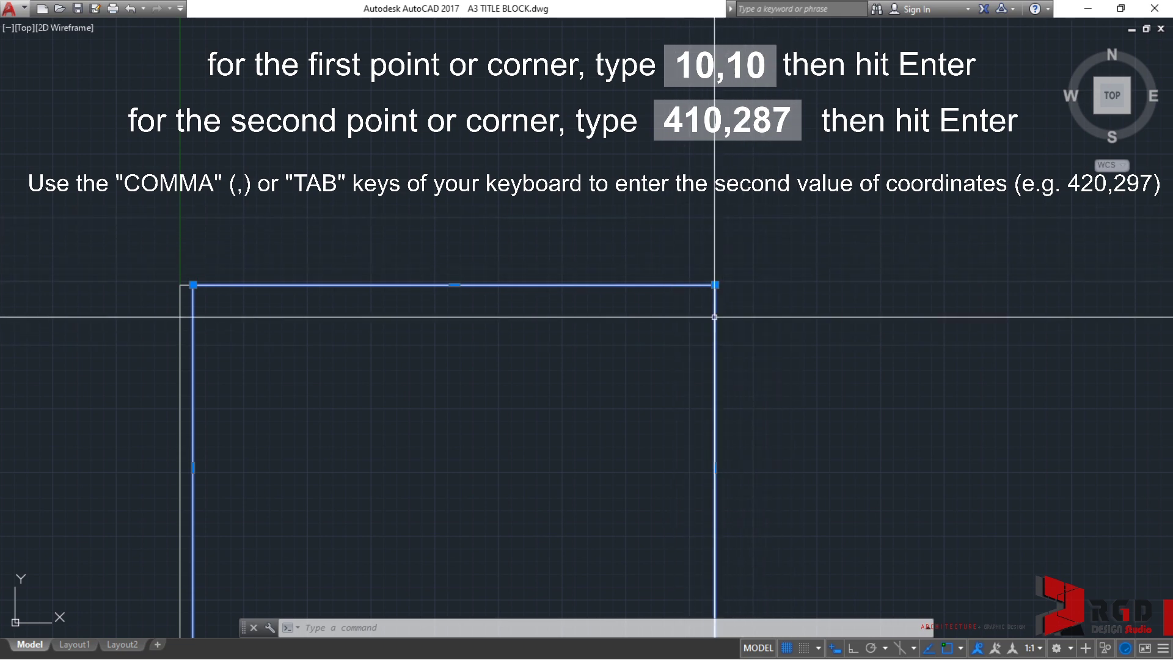
scroll(660, 315, "down", 2)
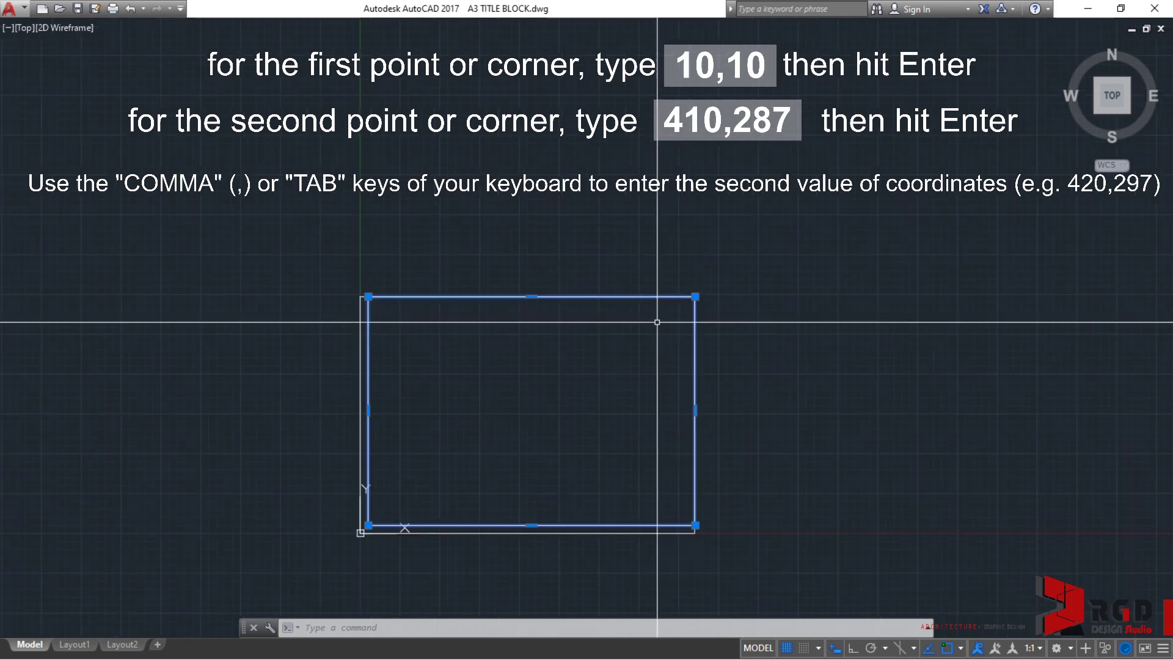